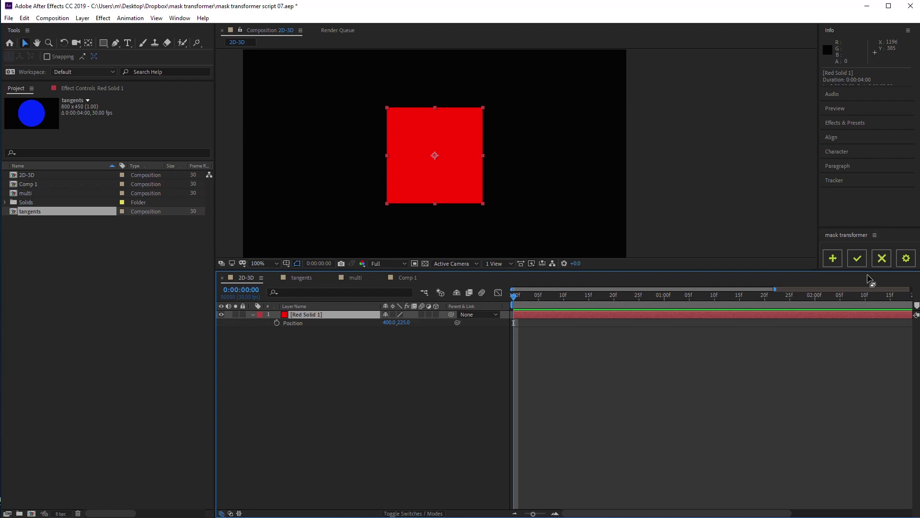
Draw a rectangular mask around the red solid and enable Mask Path keyframing
left_click(106, 43)
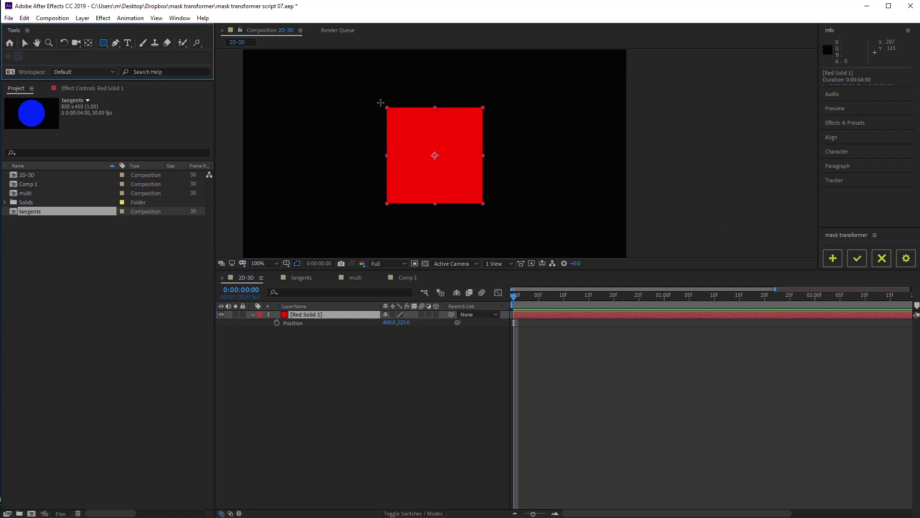
mouse_move(380, 102)
left_mouse_down()
mouse_move(420, 125)
mouse_move(490, 210)
left_mouse_up()
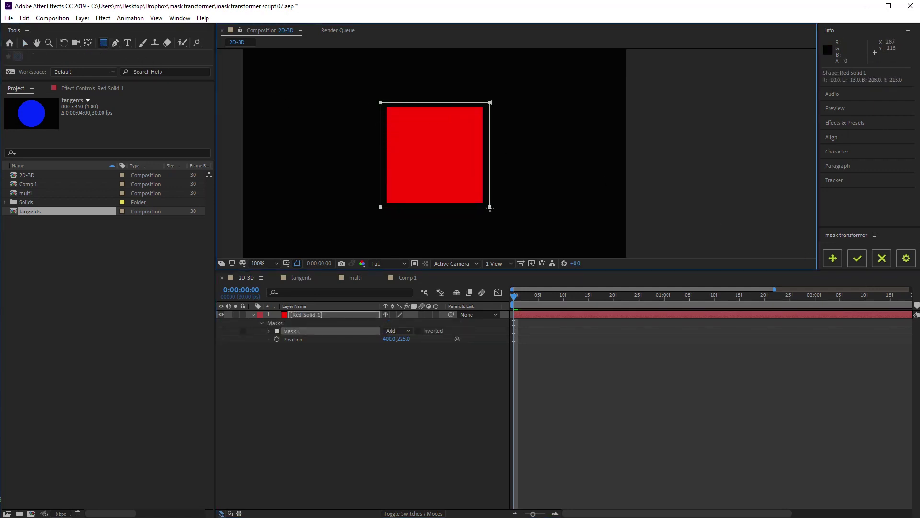
left_click(271, 331)
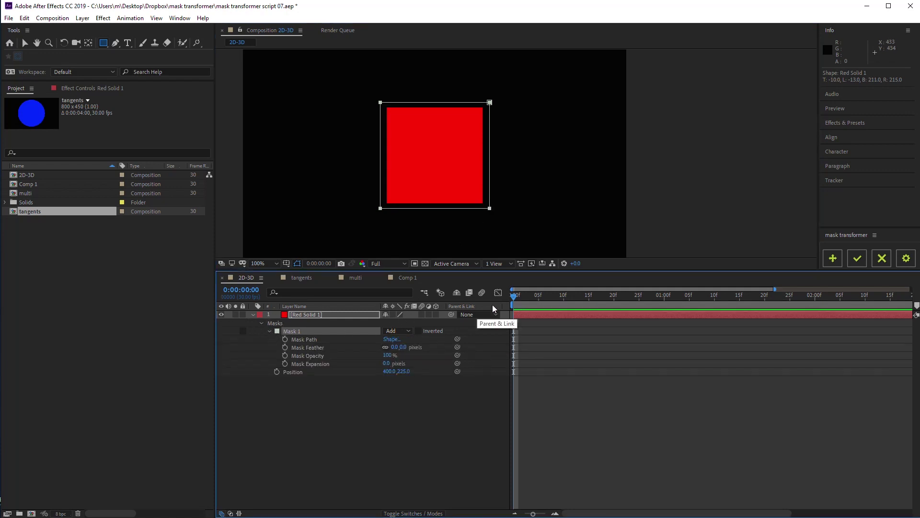
left_click(284, 338)
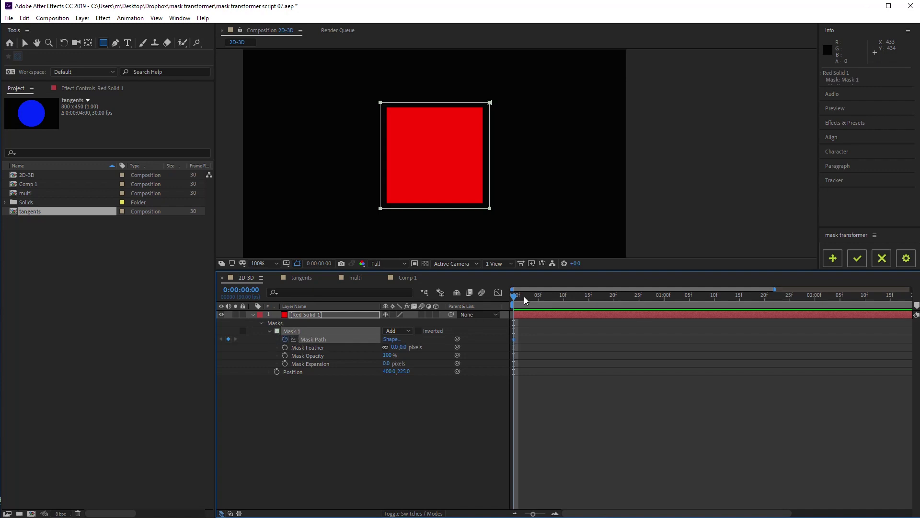
At frame 10, shrink the mask, rotate it 45° into a diamond and move it down-right
left_click_drag(541, 295, 563, 298)
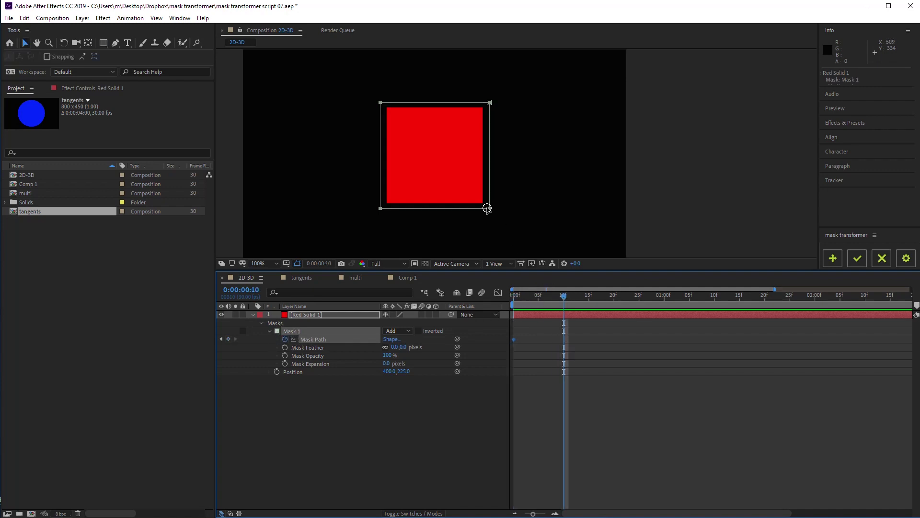
mouse_move(489, 208)
left_mouse_down()
mouse_move(598, 211)
mouse_move(577, 190)
left_mouse_up()
double_click(598, 210)
left_click_drag(491, 104, 521, 135)
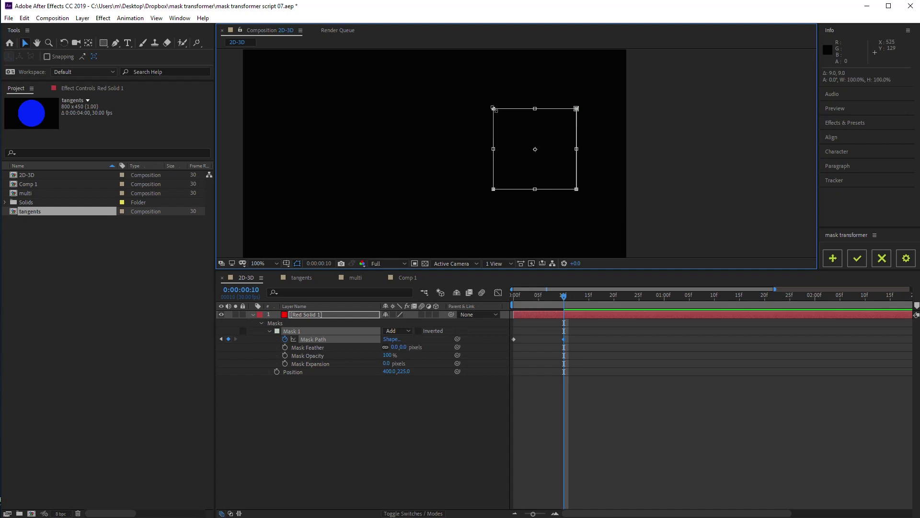
left_click_drag(546, 209, 525, 212)
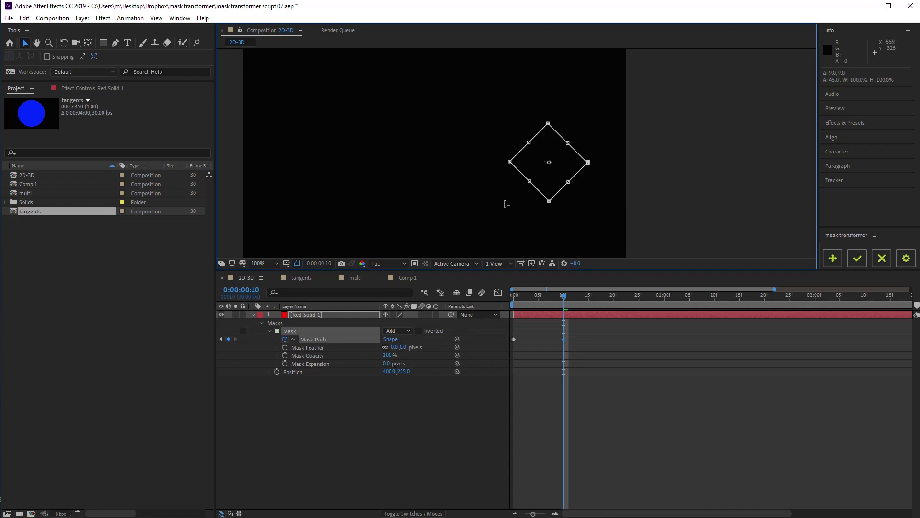
left_click_drag(558, 181, 575, 201)
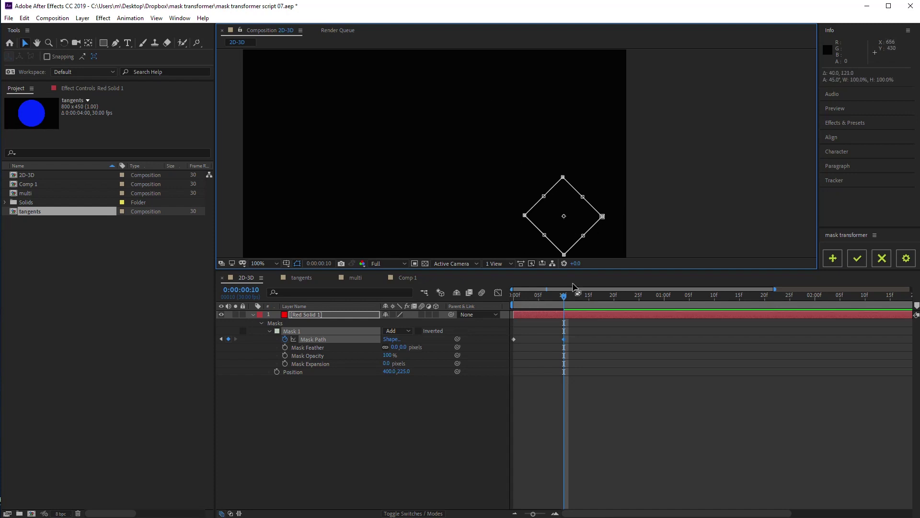
Preview the mask animation, shift the mask up-right, and return to the first frame
mouse_move(564, 296)
left_mouse_down()
mouse_move(515, 298)
mouse_move(560, 298)
mouse_move(515, 298)
mouse_move(542, 301)
left_mouse_up()
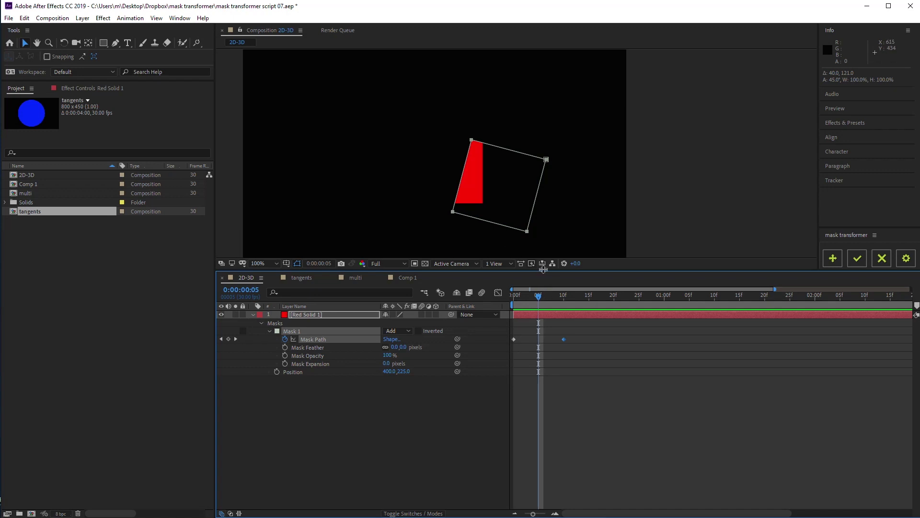
left_click_drag(530, 233, 533, 216)
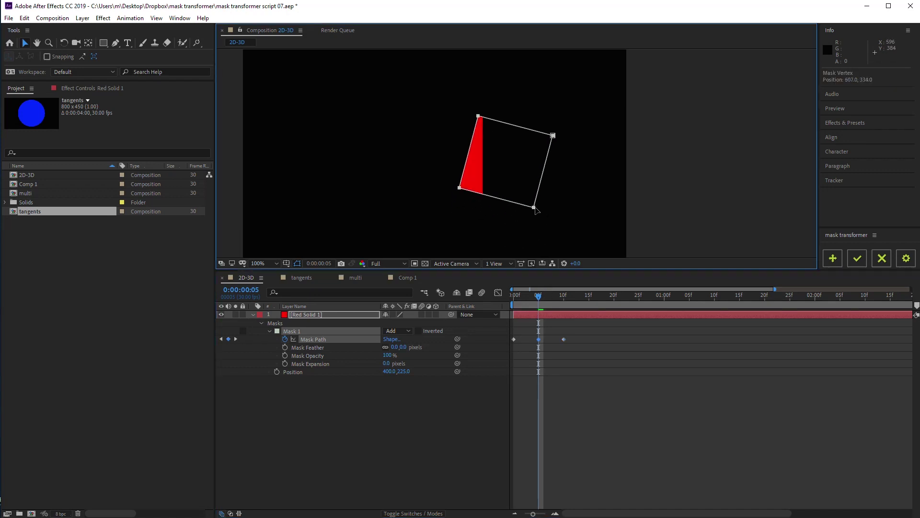
mouse_move(538, 297)
left_mouse_down()
mouse_move(515, 299)
mouse_move(562, 298)
mouse_move(515, 296)
left_mouse_up()
left_click_drag(584, 334, 604, 356)
Delete the Mask Path keyframes and select the red solid's Mask 1
left_click(506, 332)
key("Delete")
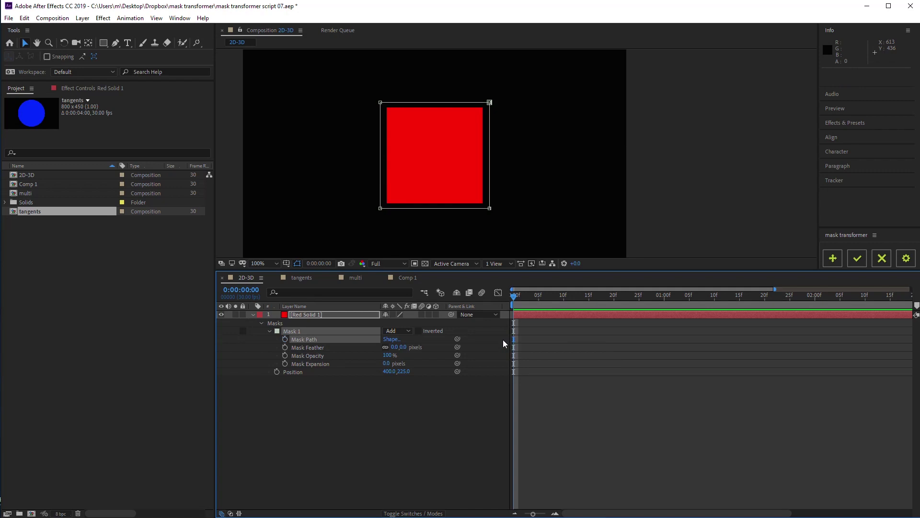
left_click(350, 335)
Create the Mask 1 - ID #1 control layer, select it and reveal its mask
left_click(834, 260)
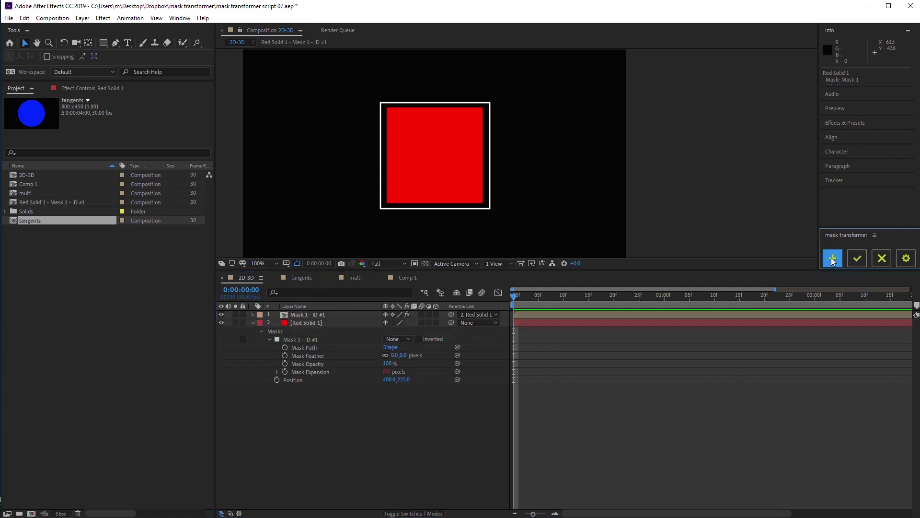
left_click(316, 315)
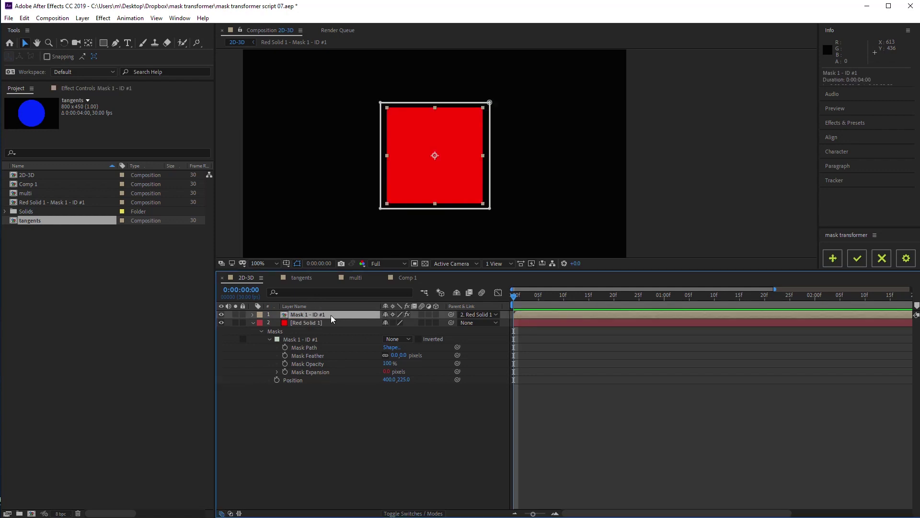
key("m")
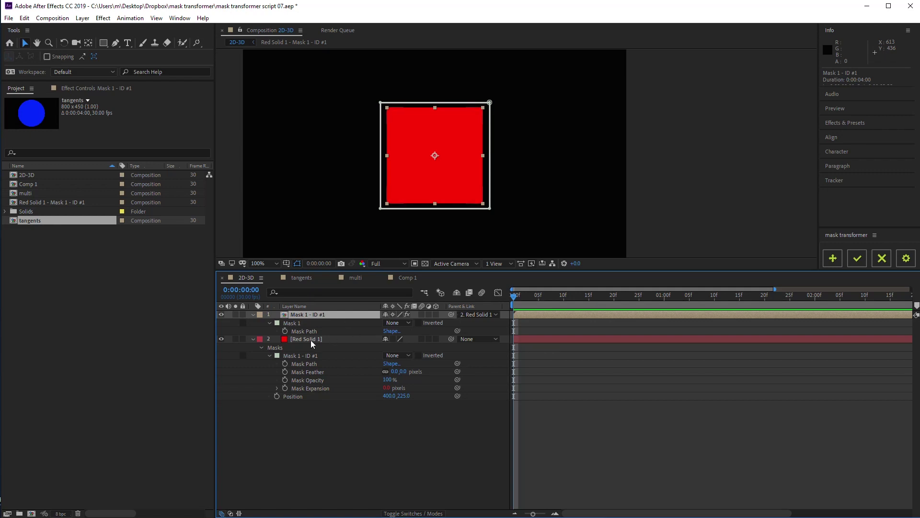
Save the project and show the control layer's Position, Scale and Rotation
key("ctrl+s")
key("p")
key("shift+s")
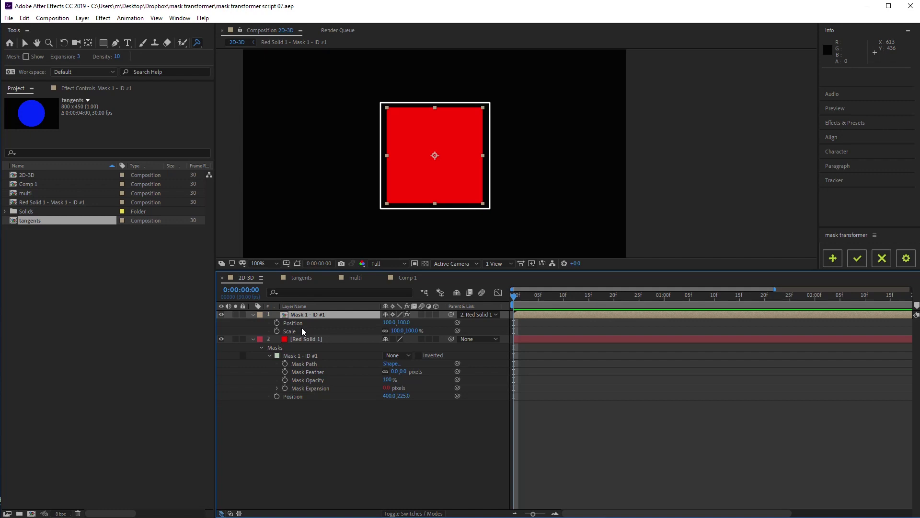
key("shift+r")
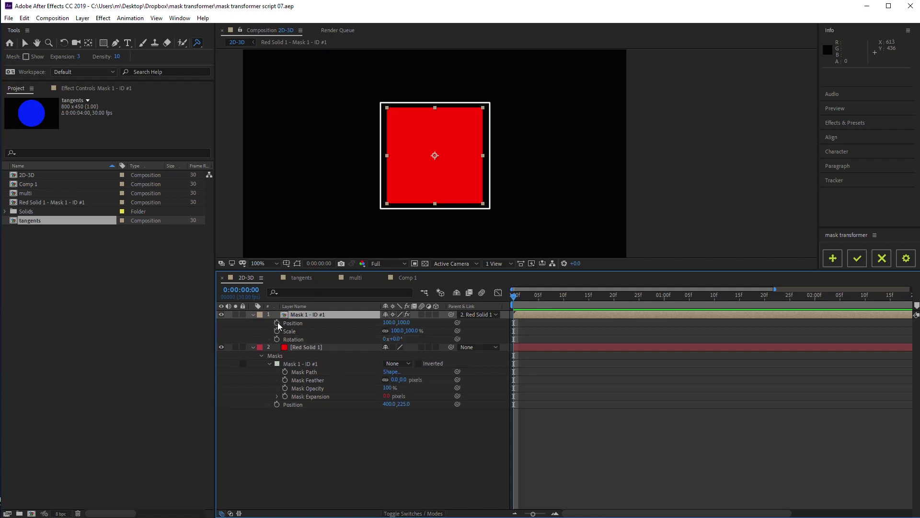
Enable Position, Scale and Rotation keyframing on the control layer, then switch to the Selection tool
left_click(278, 323)
left_click(278, 331)
left_click(564, 295)
key("alt+bracketleft")
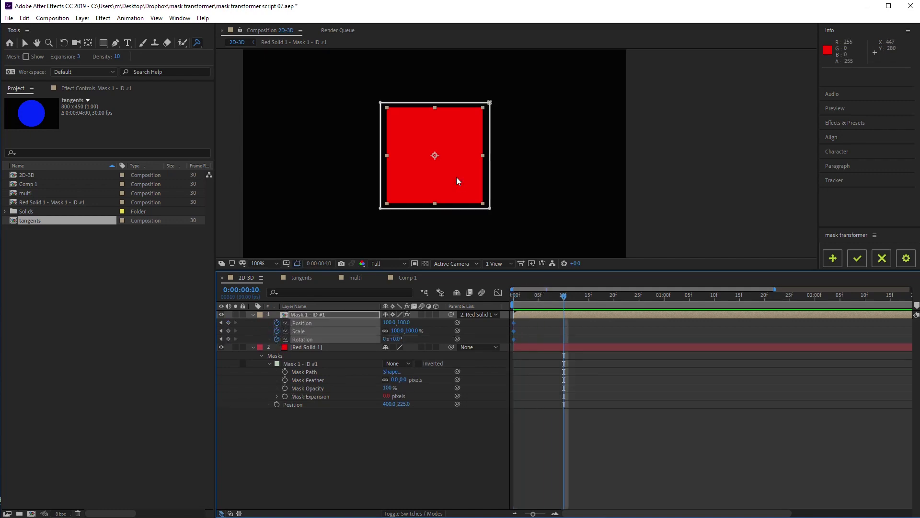
key("v")
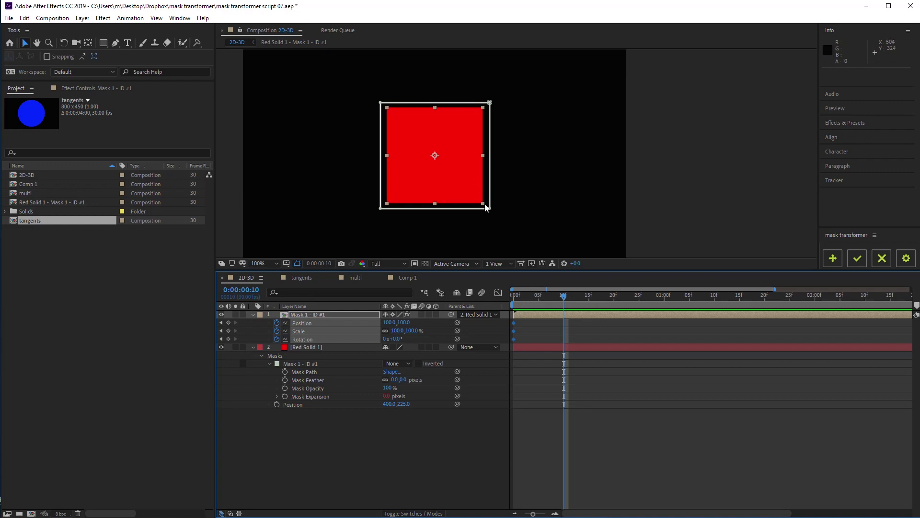
At frame 10, move, shrink and rotate the layer 45°, then curve its motion path
mouse_move(388, 322)
left_mouse_down()
mouse_move(410, 323)
mouse_move(388, 331)
mouse_move(402, 339)
left_mouse_up()
left_click_drag(539, 177, 539, 230)
left_click_drag(541, 189, 529, 166)
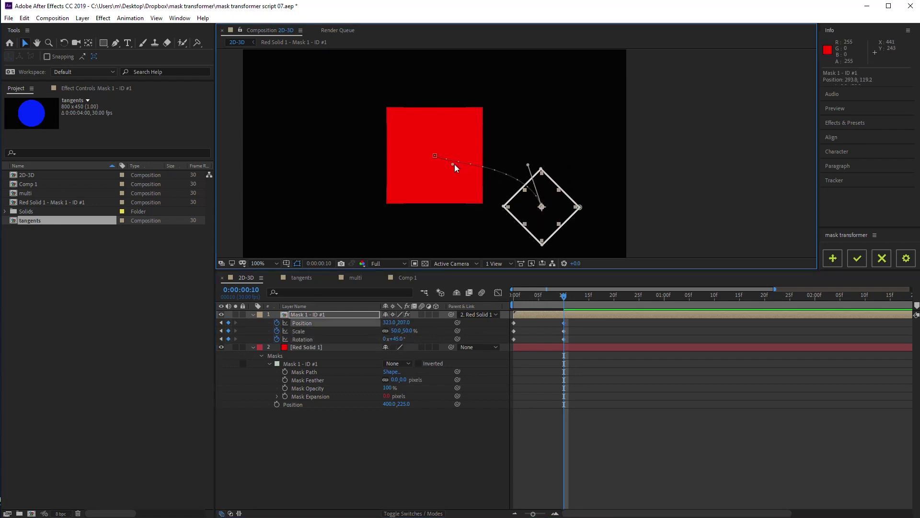
left_click_drag(438, 157, 471, 156)
Play the control layer animation from the start and return to frame 10
mouse_move(563, 295)
left_mouse_down()
mouse_move(512, 296)
mouse_move(586, 295)
left_mouse_up()
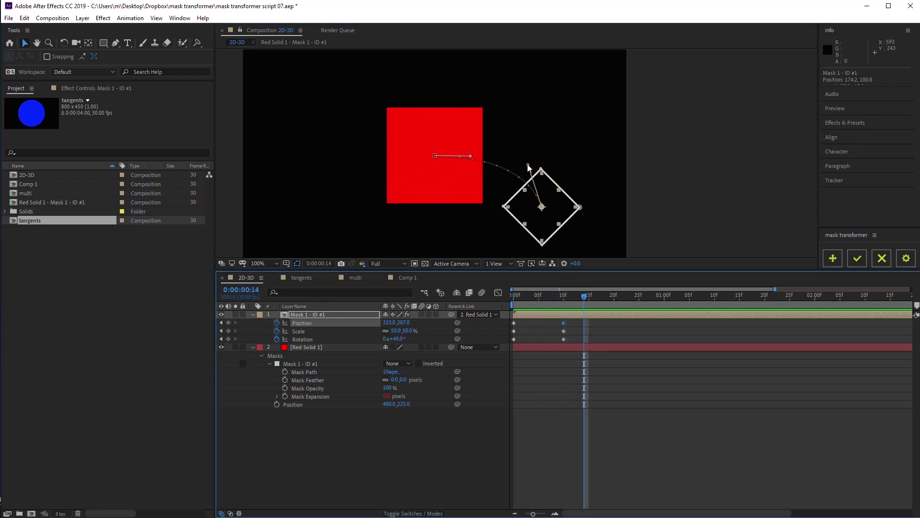
left_click(542, 167)
key("Home")
key("space")
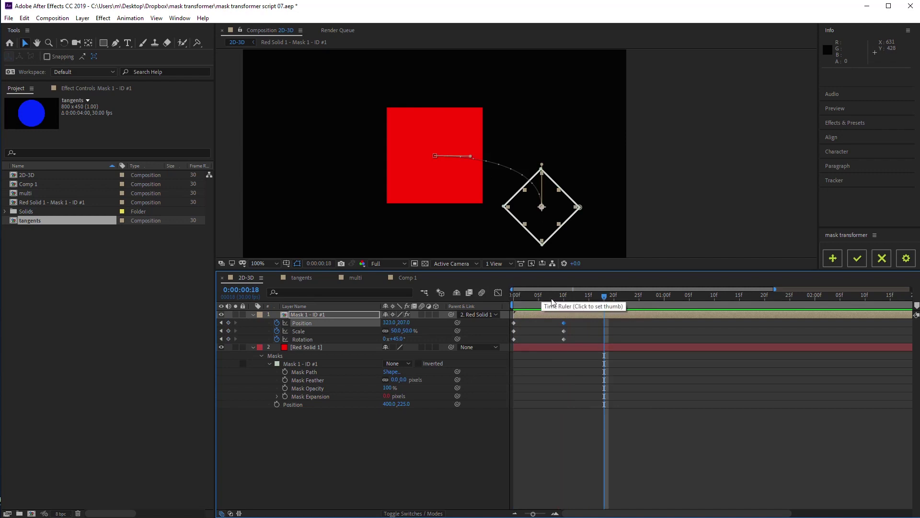
left_click(563, 295)
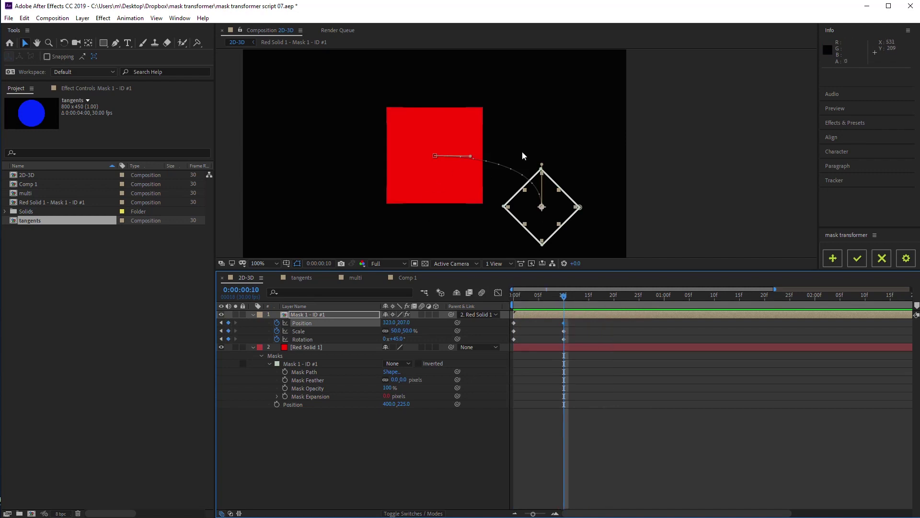
Bake the control layer's transformations onto the red solid's mask and preview the result
left_click(543, 209)
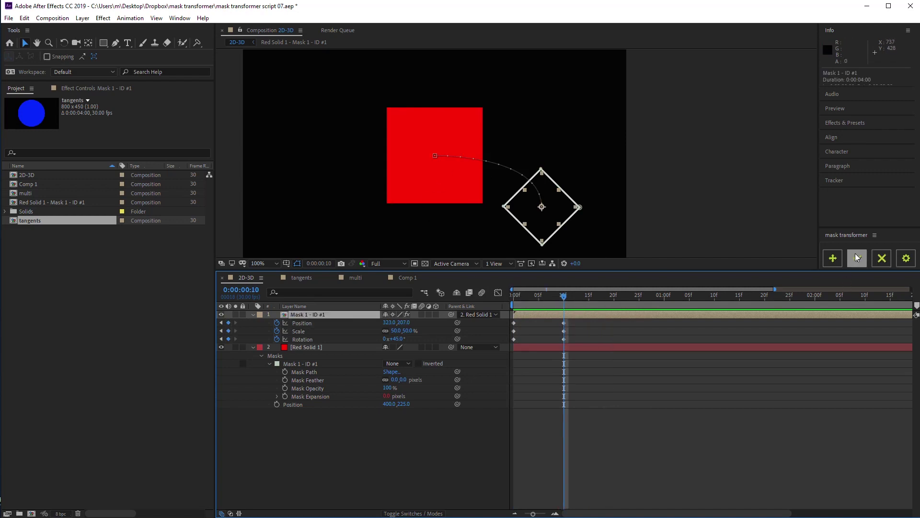
left_click(857, 258)
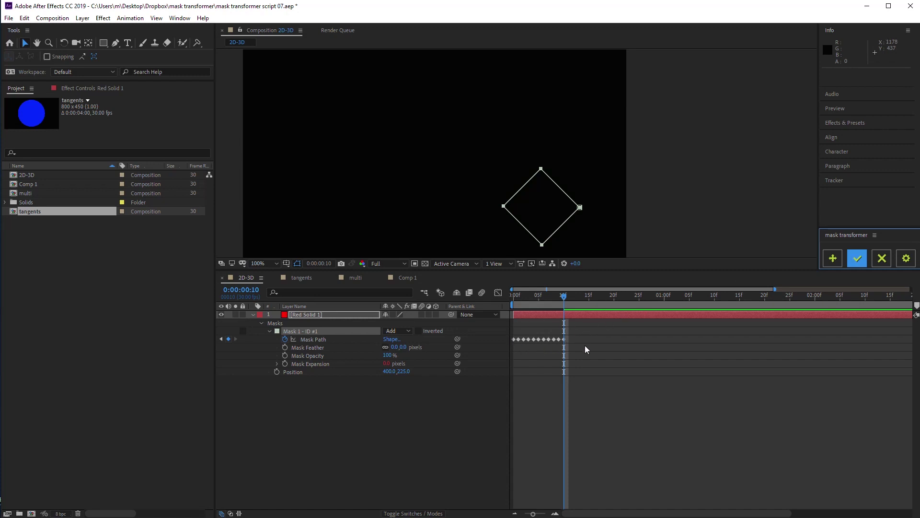
left_click_drag(566, 297, 514, 293)
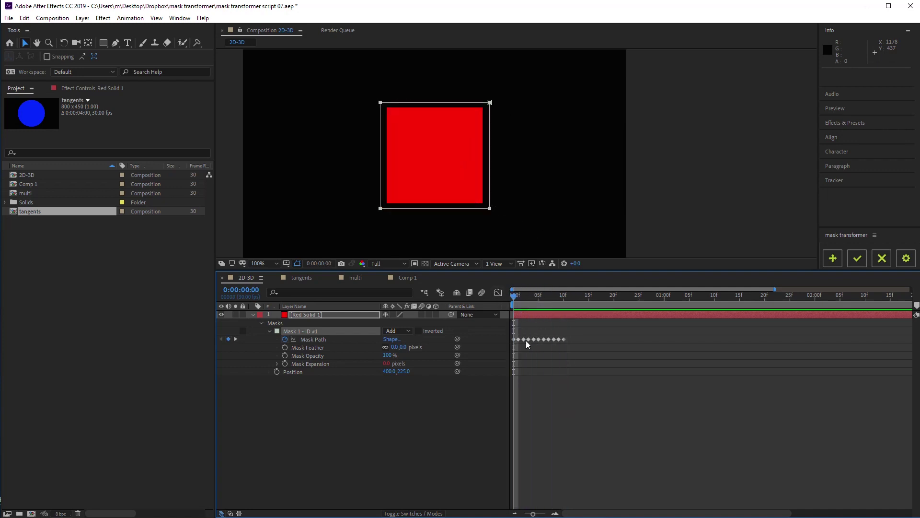
Scrub the baked mask around frame 2 and undo an accidental mask rotation
left_click_drag(519, 295, 525, 295)
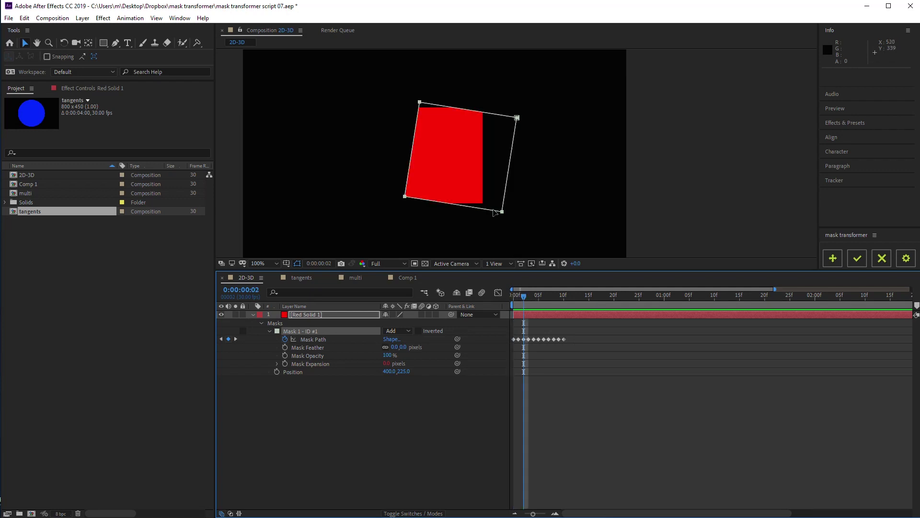
left_click_drag(499, 212, 571, 199)
left_click(515, 294)
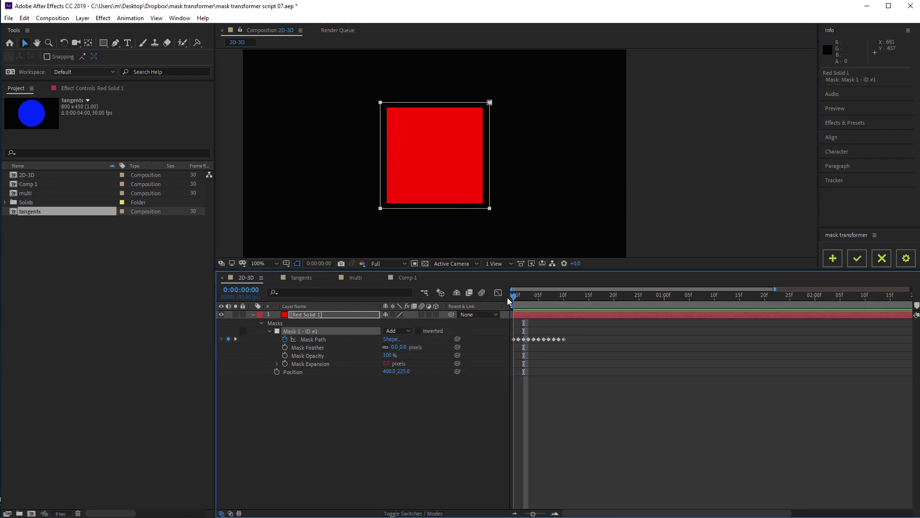
left_click_drag(515, 295, 524, 294)
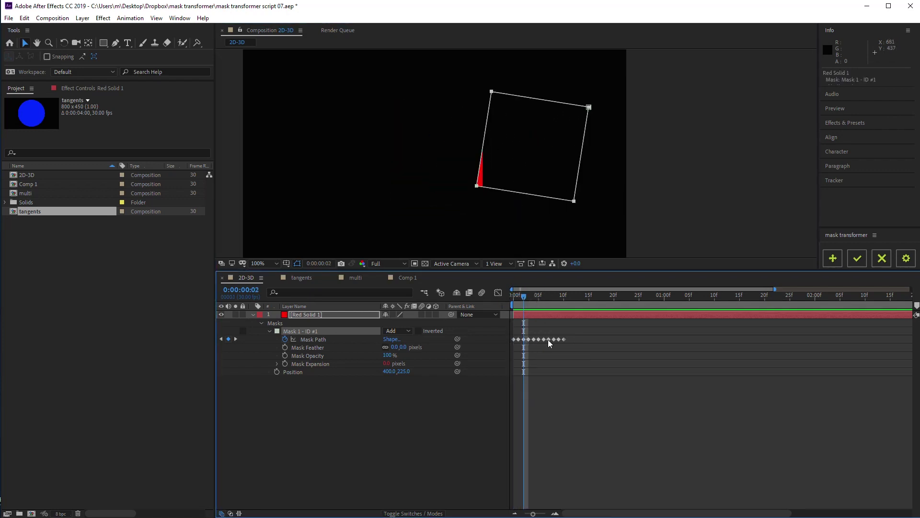
key("ctrl+z")
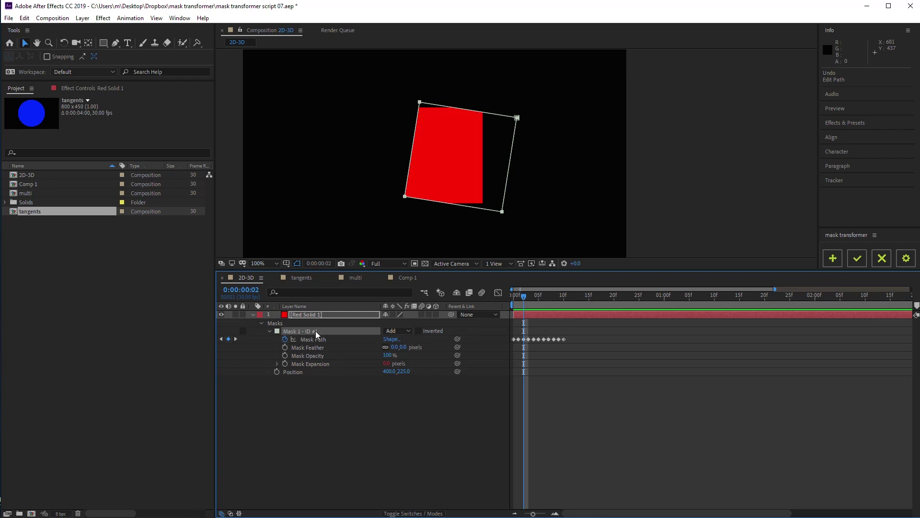
Add a transform helper, move the mask at frame 10 and reshape its motion path curve
left_click(833, 259)
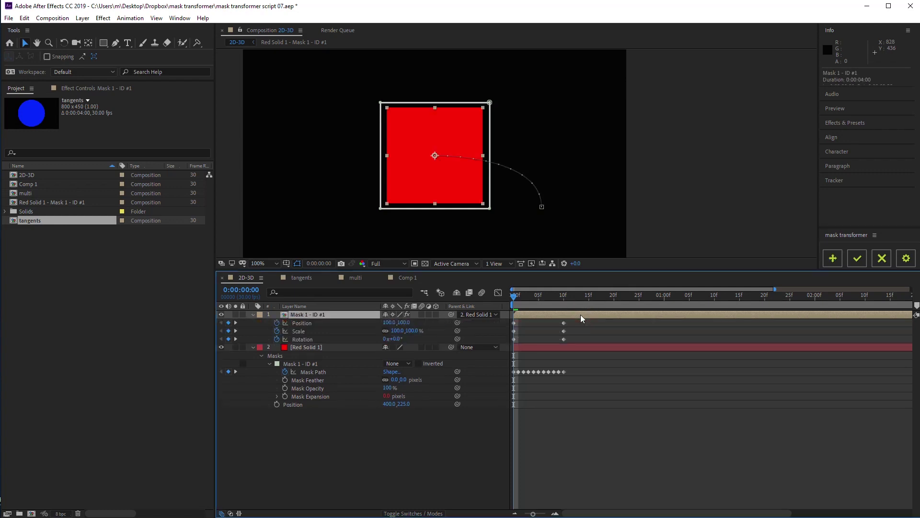
left_click_drag(515, 296, 563, 295)
left_click_drag(540, 195, 553, 122)
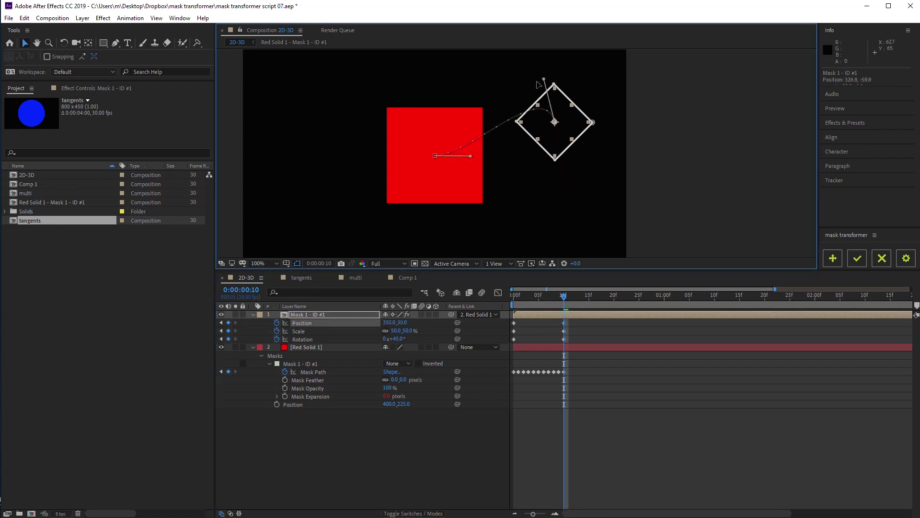
left_click_drag(556, 86, 536, 144)
mouse_move(563, 295)
left_mouse_down()
mouse_move(512, 298)
mouse_move(563, 294)
left_mouse_up()
Apply the helper transform to the mask path, remove the helper and preview
left_click(832, 257)
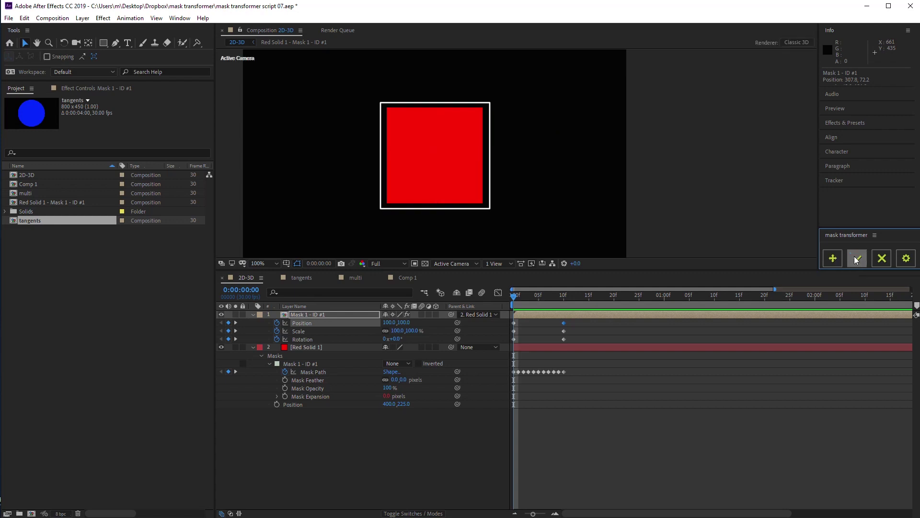
left_click(855, 258)
mouse_move(515, 295)
left_mouse_down()
mouse_move(578, 295)
mouse_move(514, 296)
left_mouse_up()
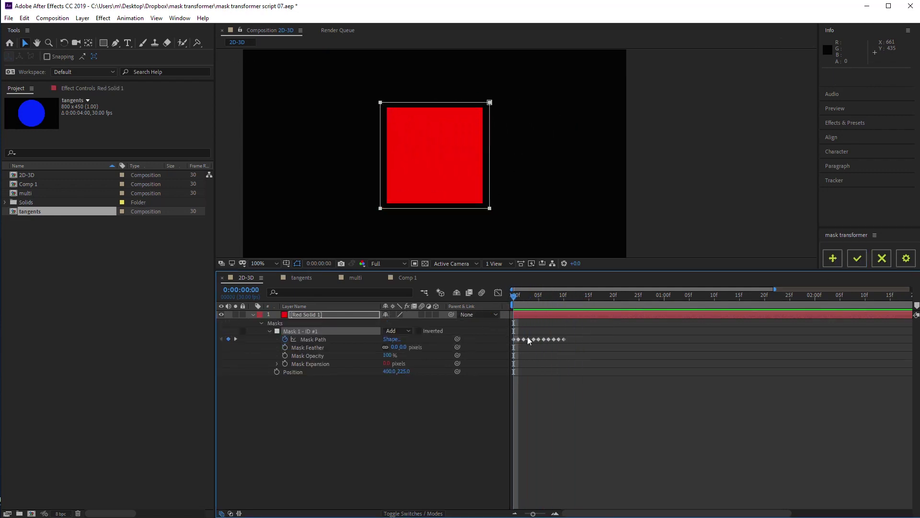
Add a new helper and move the diamond mask to the lower right at frame 10
left_click(832, 257)
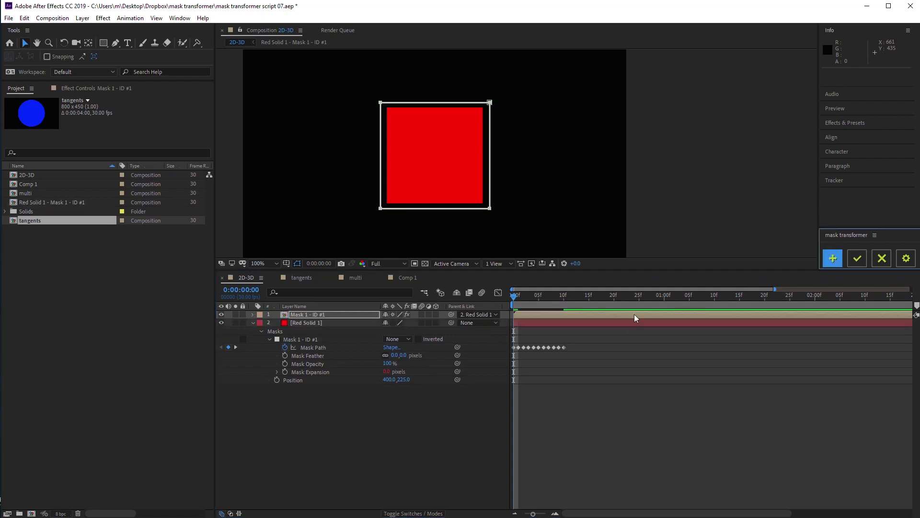
key("u")
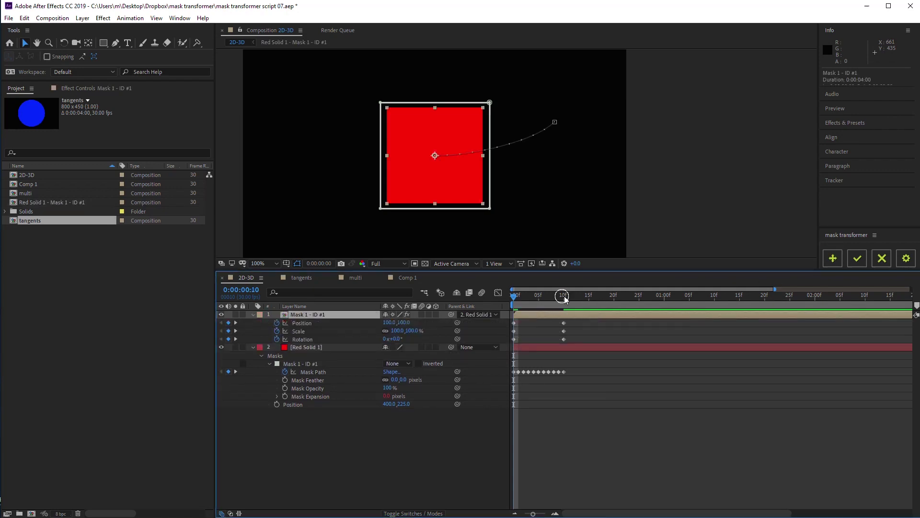
left_click(564, 295)
left_click_drag(560, 143, 562, 226)
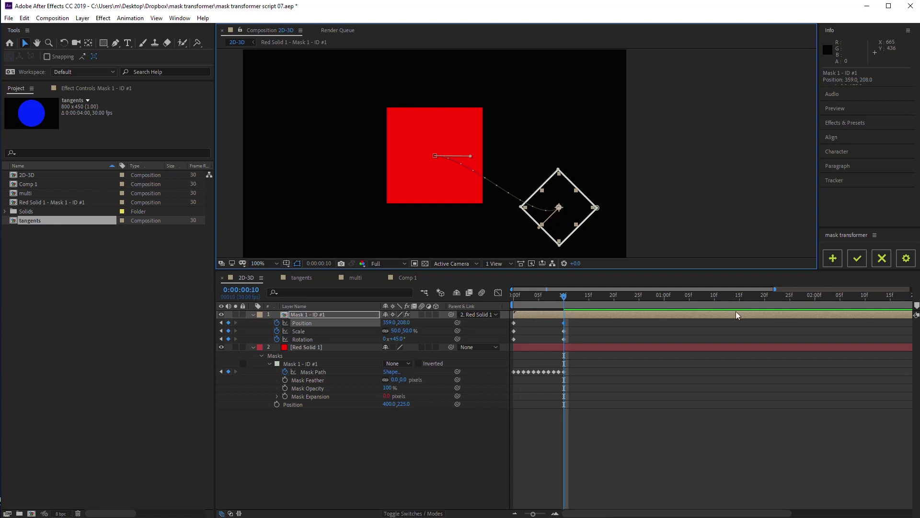
Discard the helper layer without applying it and check the mask at frame 9
left_click(882, 258)
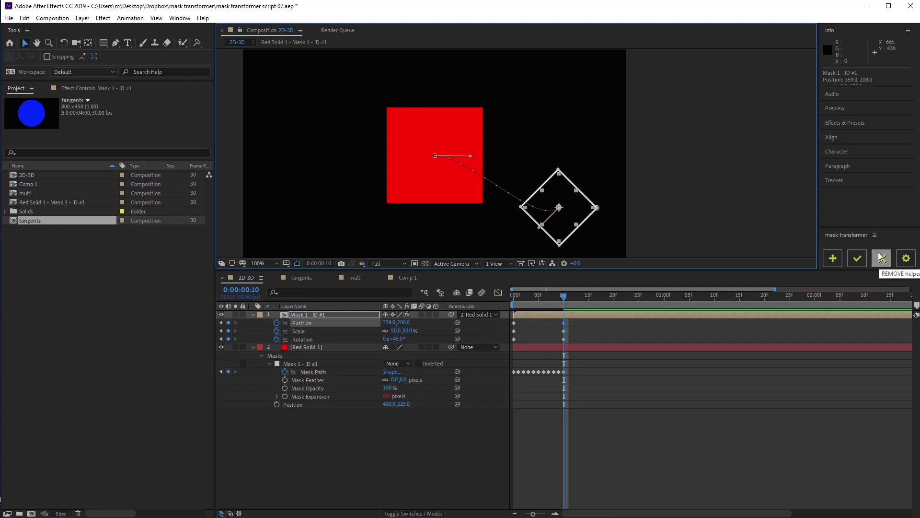
left_click(881, 258)
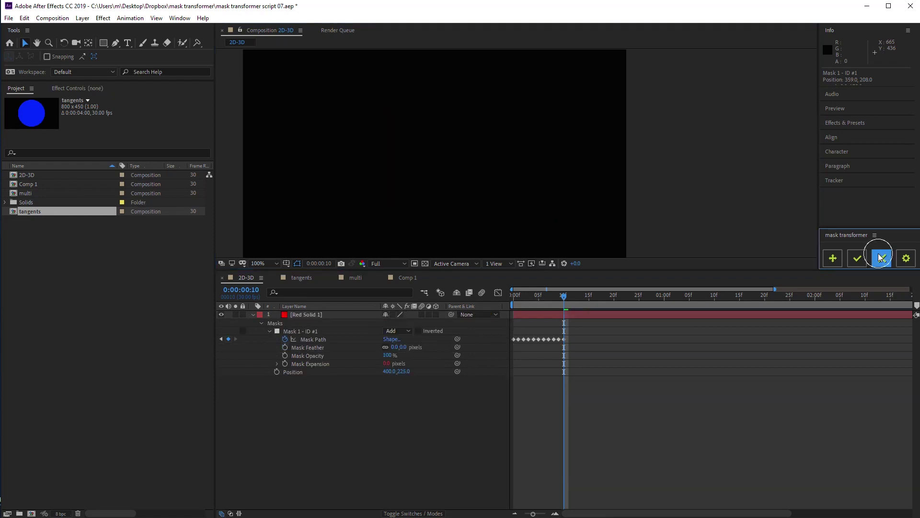
left_click_drag(566, 299, 512, 296)
Select the red solid and delete all its Mask Path keyframes
left_click(565, 314)
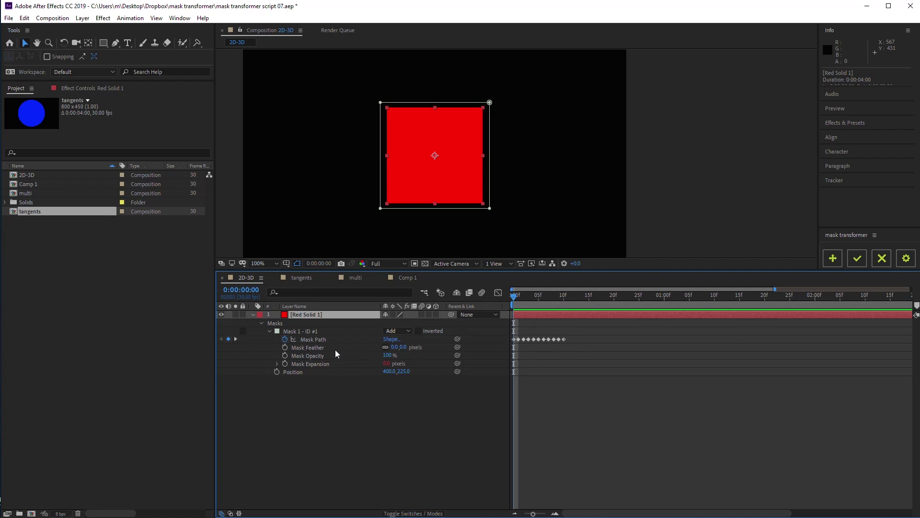
left_click(313, 341)
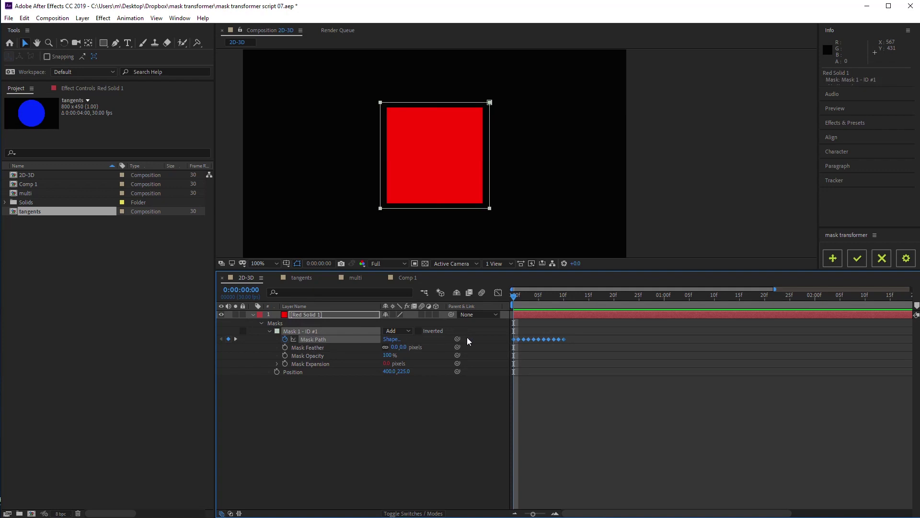
left_click(881, 257)
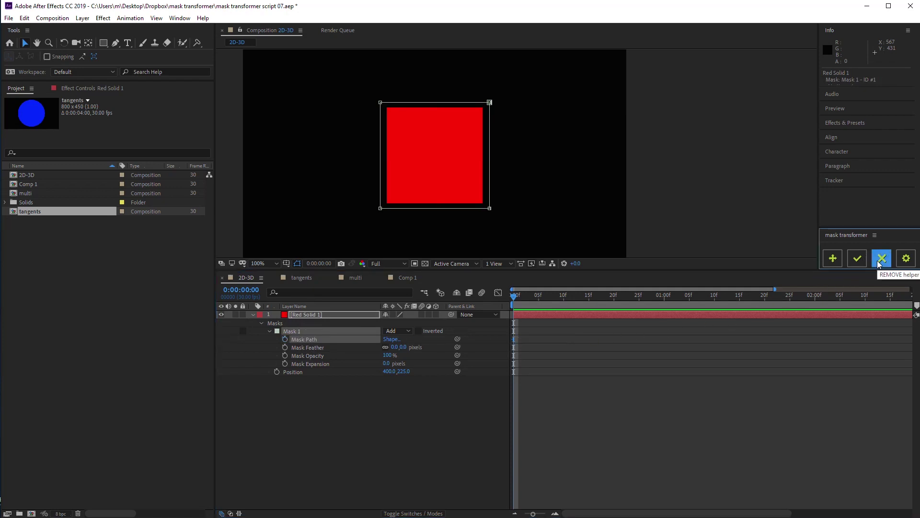
left_click(521, 309)
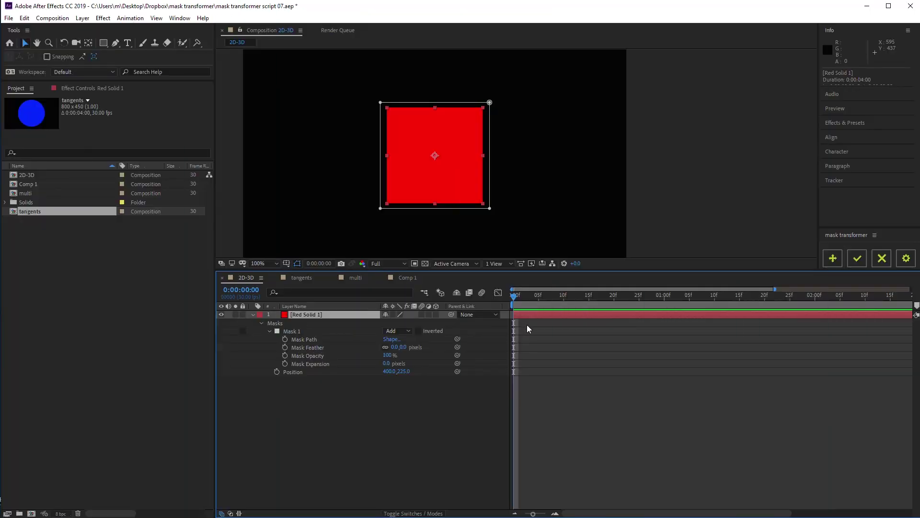
Make the red solid 3D and keyframe its Position and Mask Path at frame 10
left_click(436, 314)
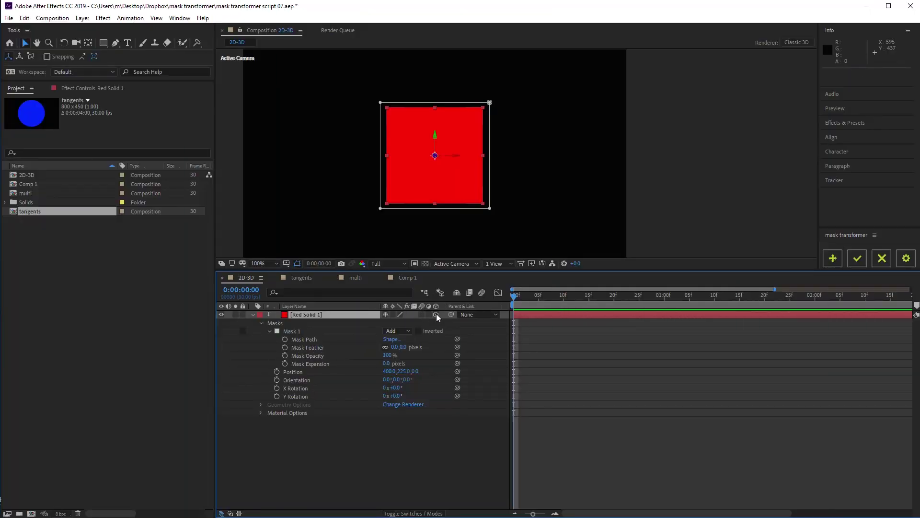
left_click_drag(541, 296, 564, 296)
left_click(277, 372)
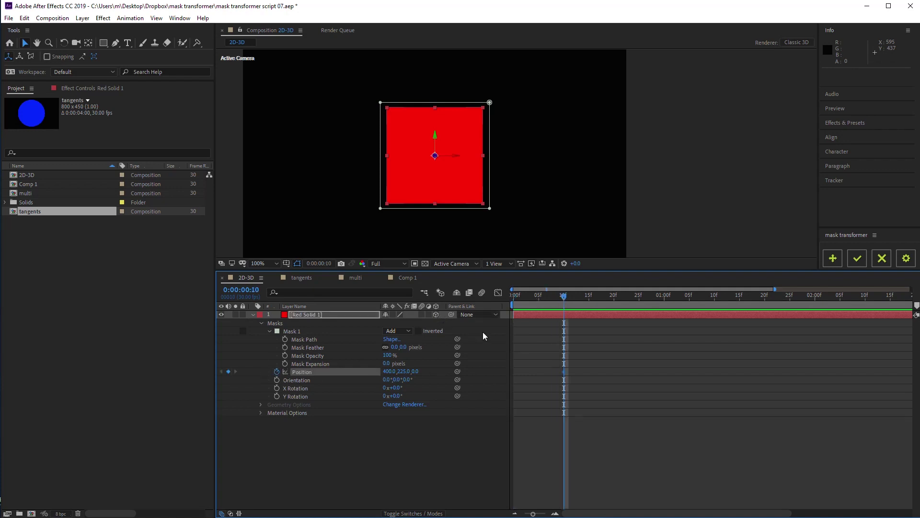
left_click(284, 340)
At the first frame, push the solid back in Z, narrow its mask, and preview
left_click_drag(564, 295, 514, 295)
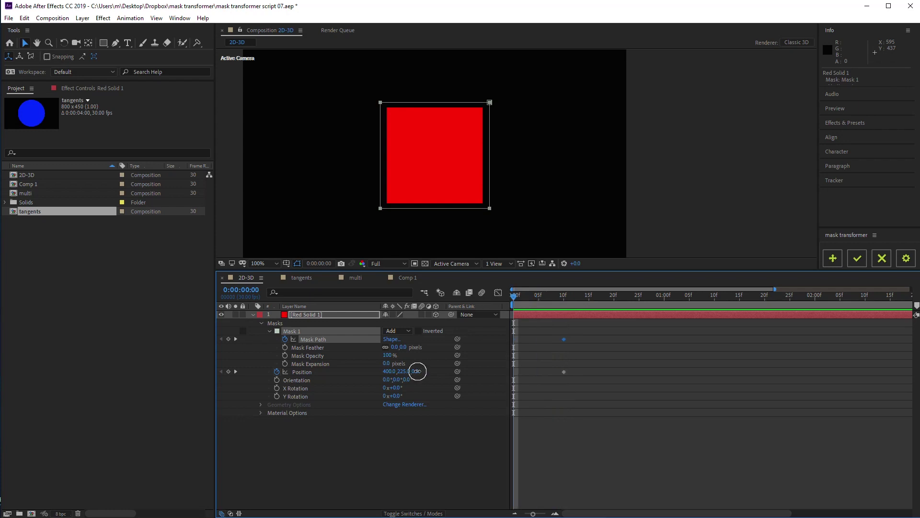
left_click_drag(416, 372, 431, 371)
left_click_drag(573, 364, 589, 363)
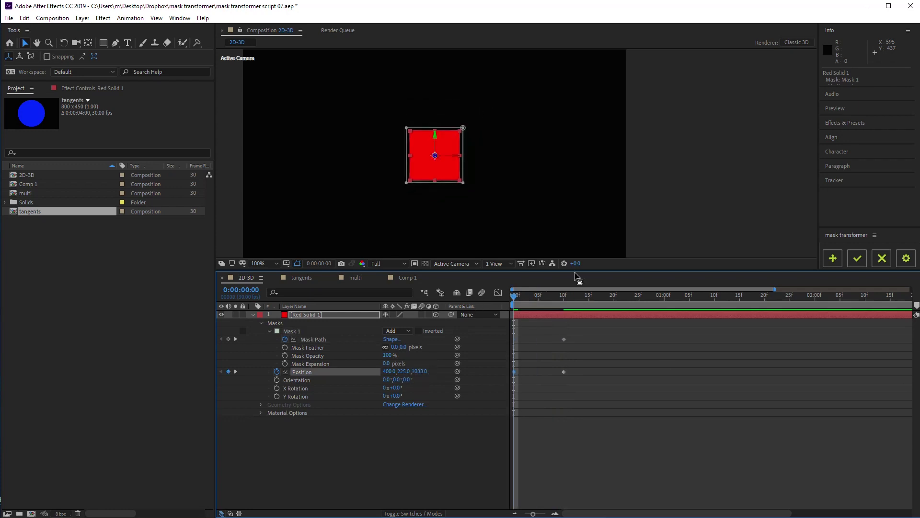
double_click(465, 185)
left_click_drag(464, 156, 423, 156)
mouse_move(514, 295)
left_mouse_down()
mouse_move(576, 296)
mouse_move(514, 296)
left_mouse_up()
Create a mask transform helper, preview up to frame 8, and select the helper
left_click(833, 257)
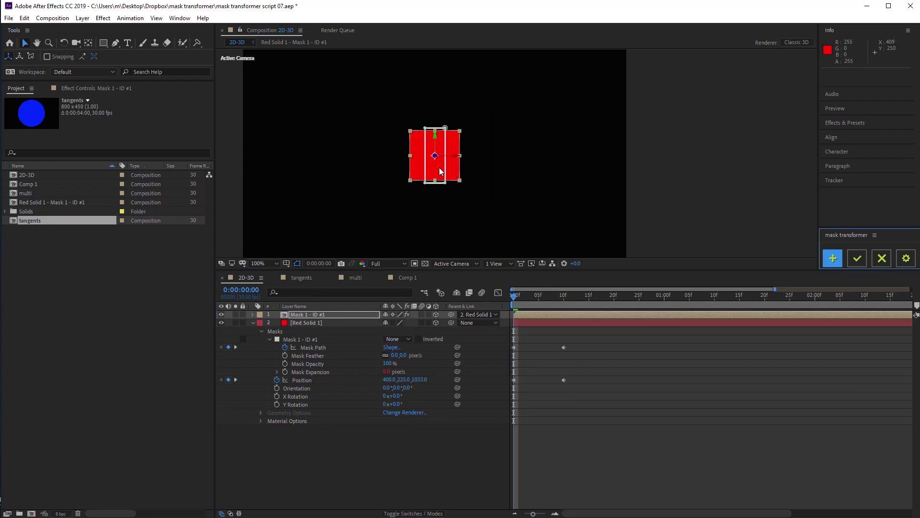
left_click_drag(515, 295, 566, 303)
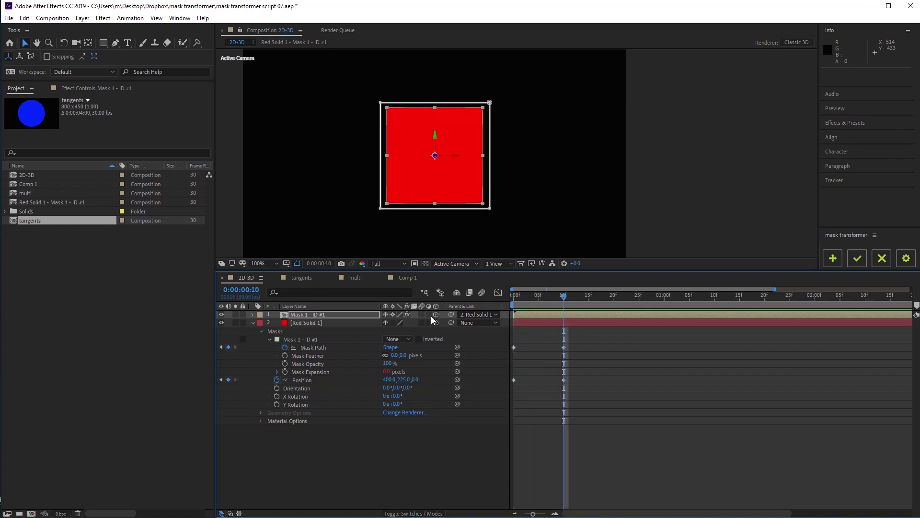
left_click(368, 317)
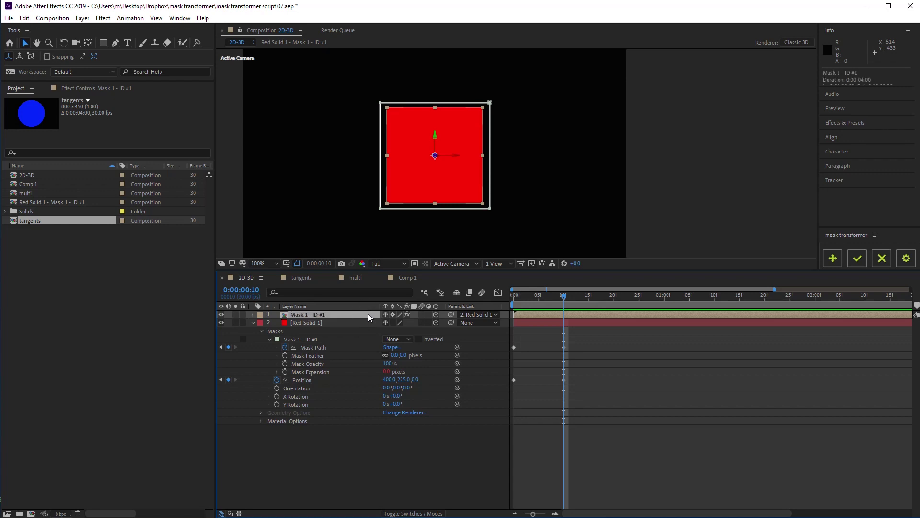
Reveal the helper's Anchor Point, Position, Orientation, Rotation and Scale
key("a")
key("shift+p")
key("shift+r")
key("shift+s")
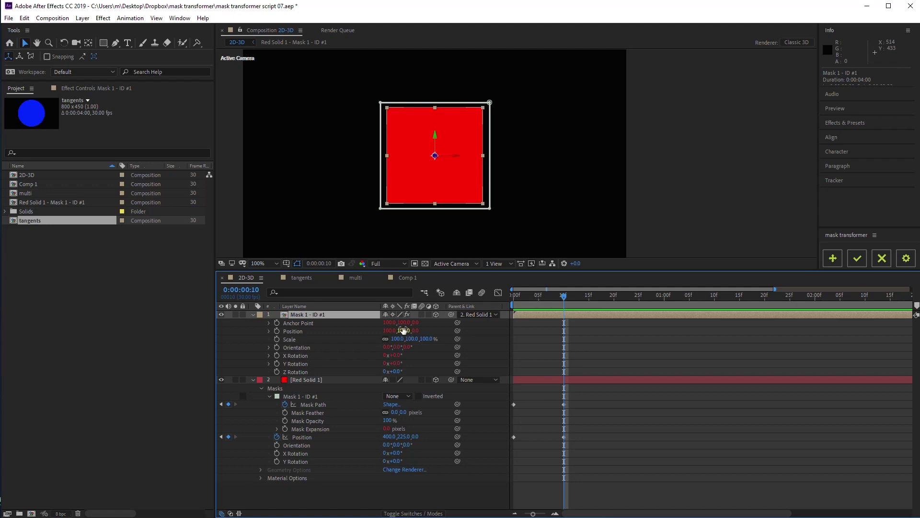
Experiment with the helper's Anchor Point and Position values
left_click_drag(394, 323, 460, 324)
left_click_drag(400, 331, 397, 330)
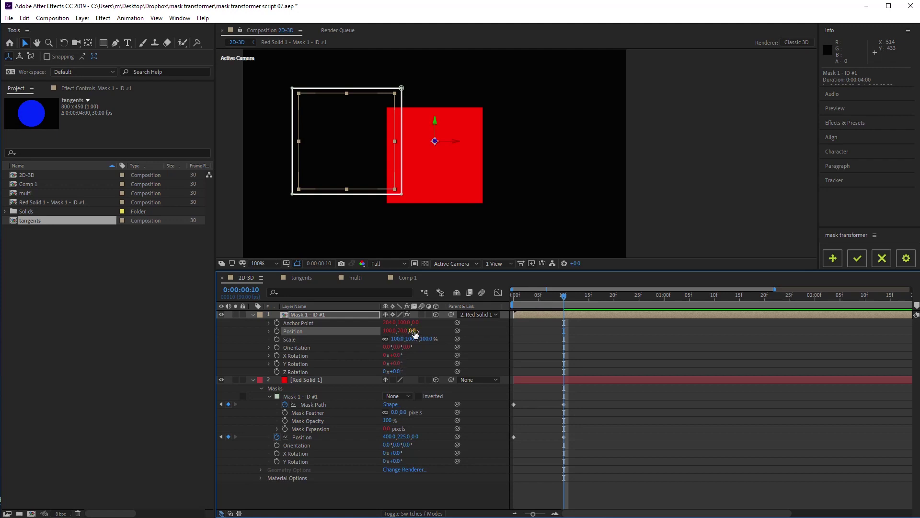
left_click(417, 322)
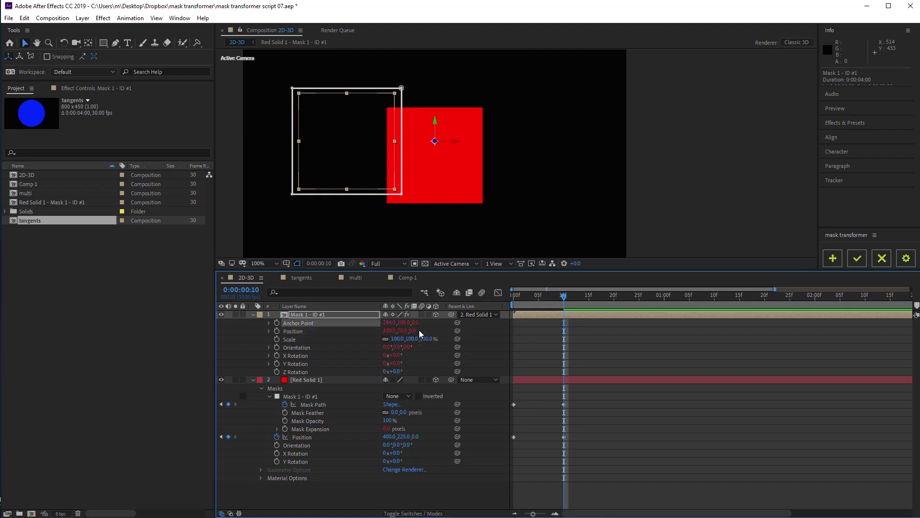
left_click(413, 331)
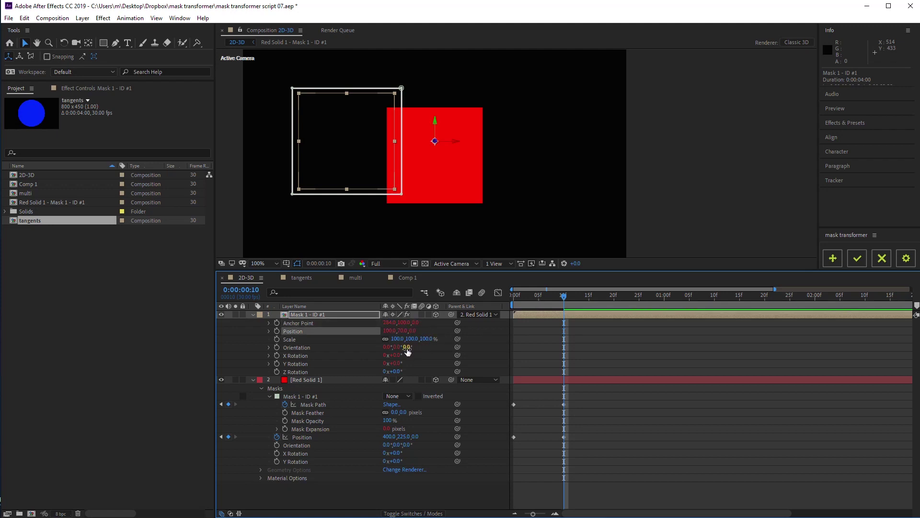
Try X Orientation, Y Rotation, 115% Scale and Z Rotation changes on the helper
left_click_drag(387, 347, 400, 351)
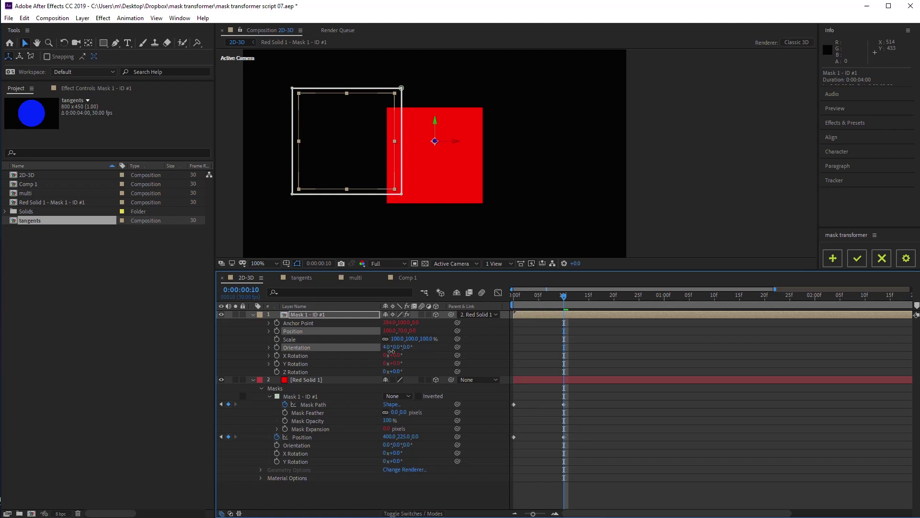
left_click(396, 356)
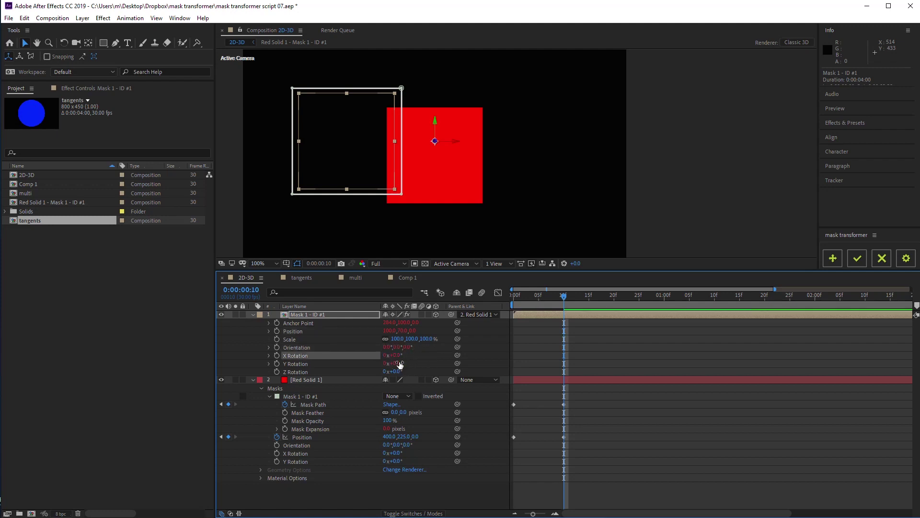
left_click(397, 364)
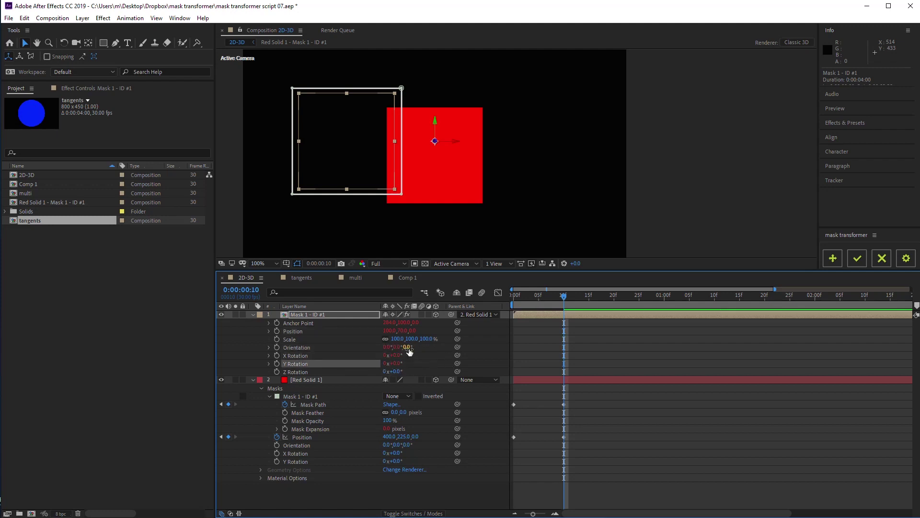
left_click_drag(410, 339, 415, 350)
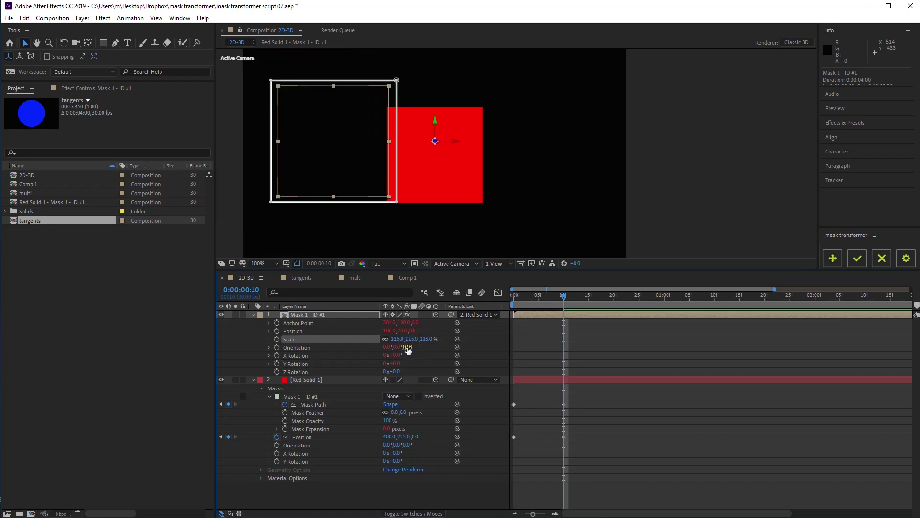
left_click_drag(408, 348, 401, 348)
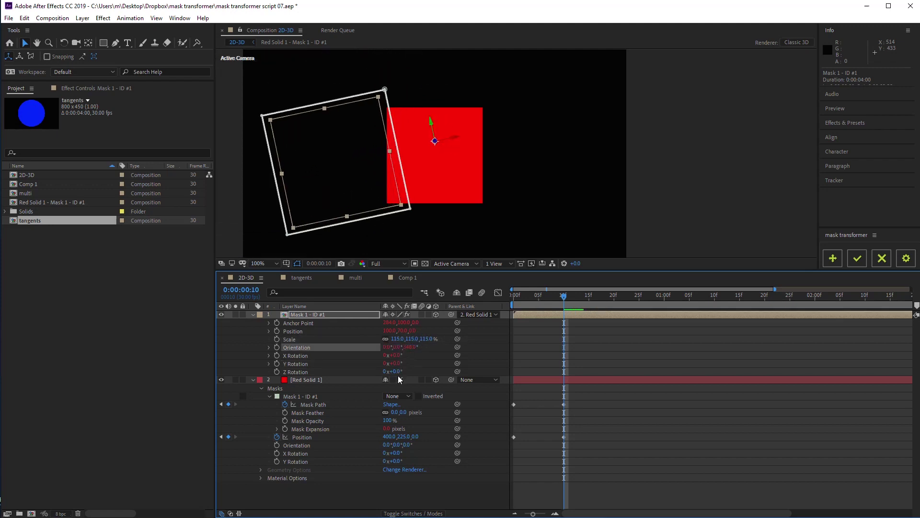
left_click_drag(396, 372, 397, 372)
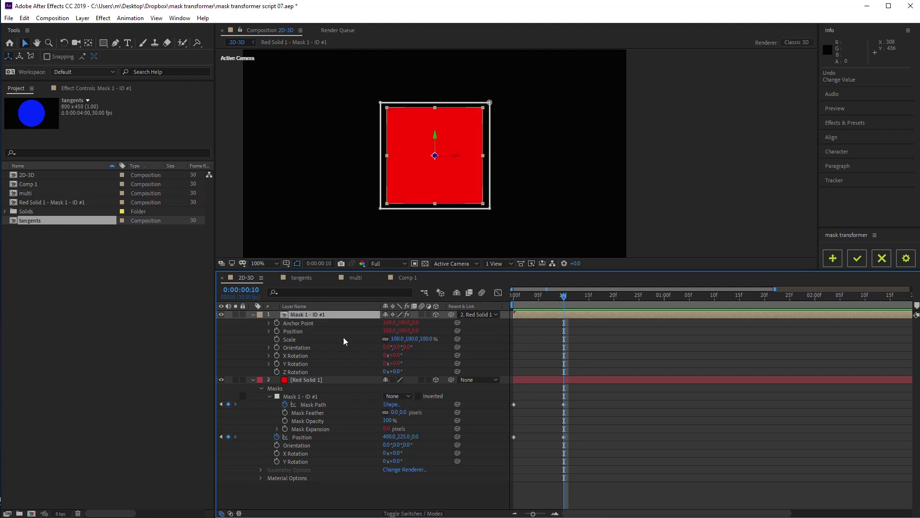
Keyframe the red mask's Z rotation to 180° at frame 10 and bake it into path keyframes
left_click(279, 372)
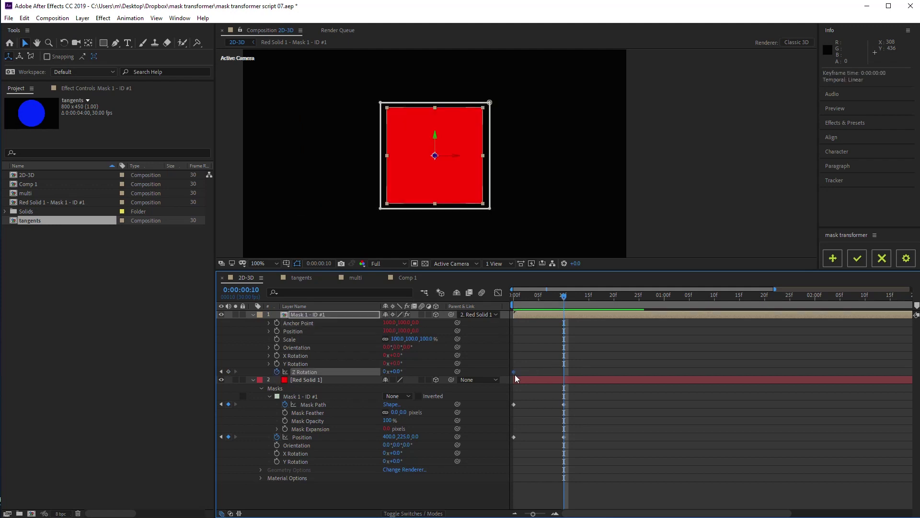
left_click_drag(396, 372, 478, 371)
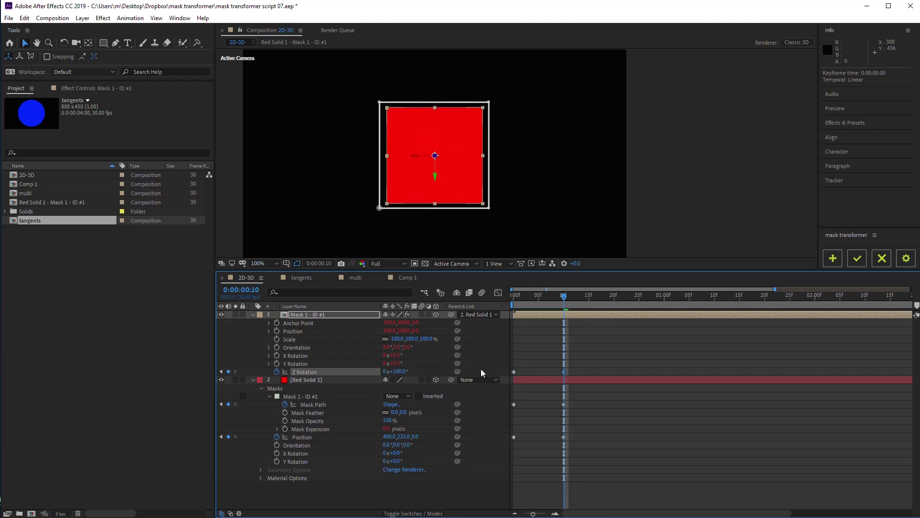
mouse_move(563, 295)
left_mouse_down()
mouse_move(514, 295)
mouse_move(579, 295)
left_mouse_up()
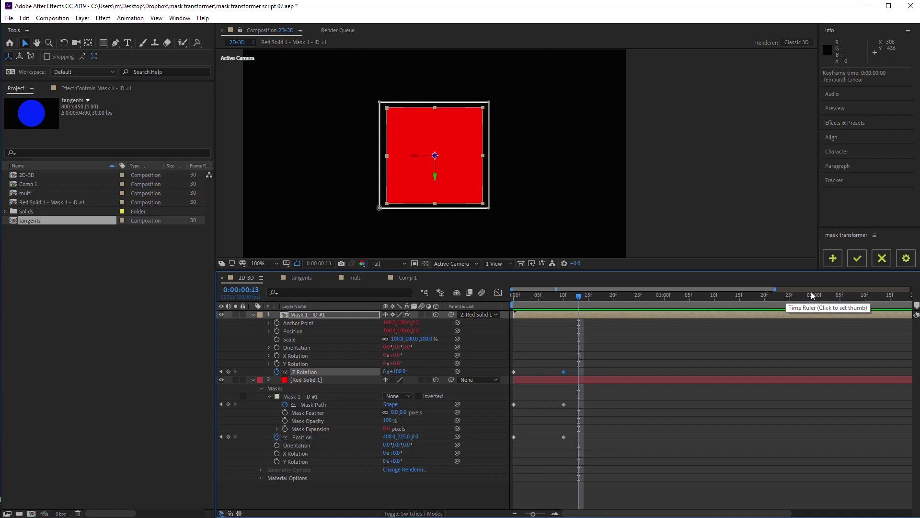
left_click(857, 257)
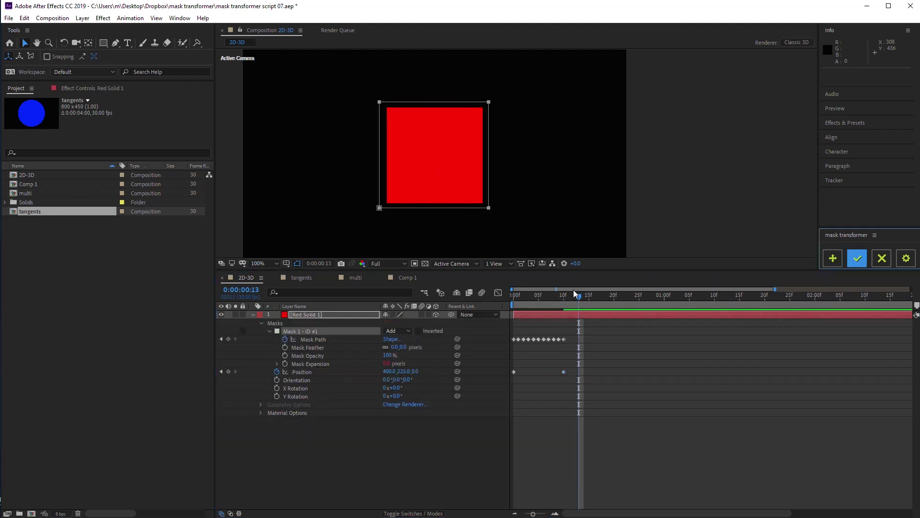
left_click_drag(579, 296, 583, 297)
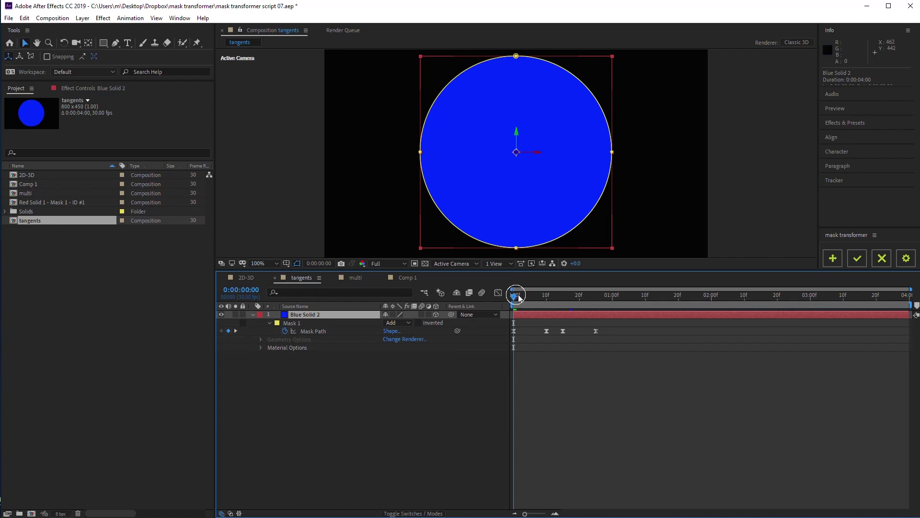
Scrub the tangents comp to preview the circle morphing into a star and back
left_click_drag(516, 295, 555, 297)
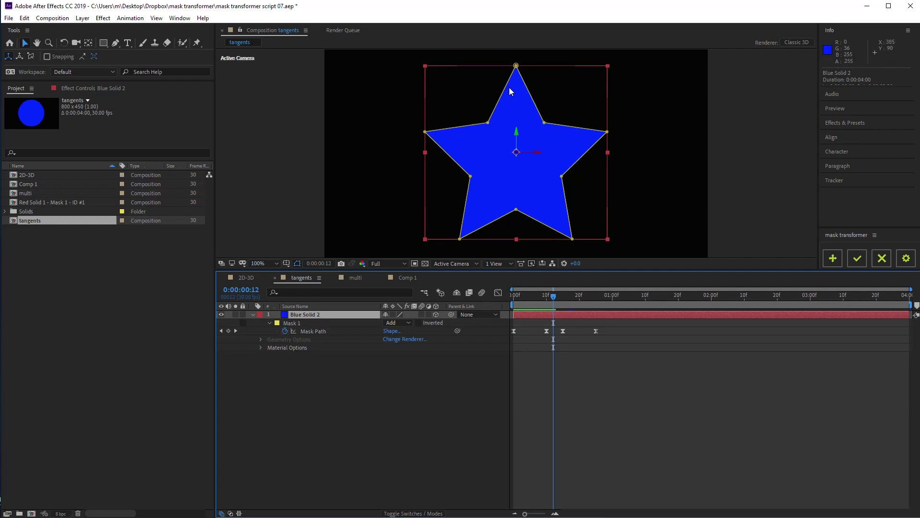
left_click_drag(555, 295, 599, 294)
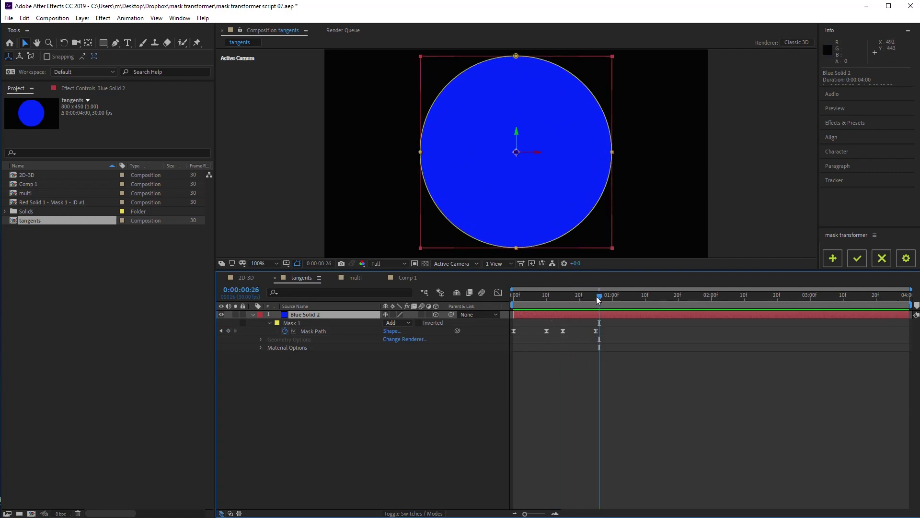
left_click_drag(596, 296, 582, 295)
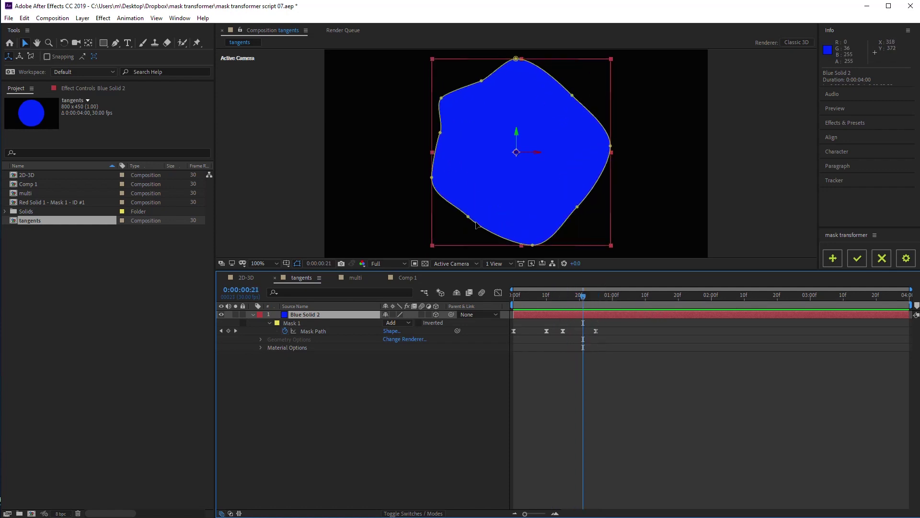
Select all the blue mask's vertices, then its Mask Path property at the animation start
left_click(468, 219)
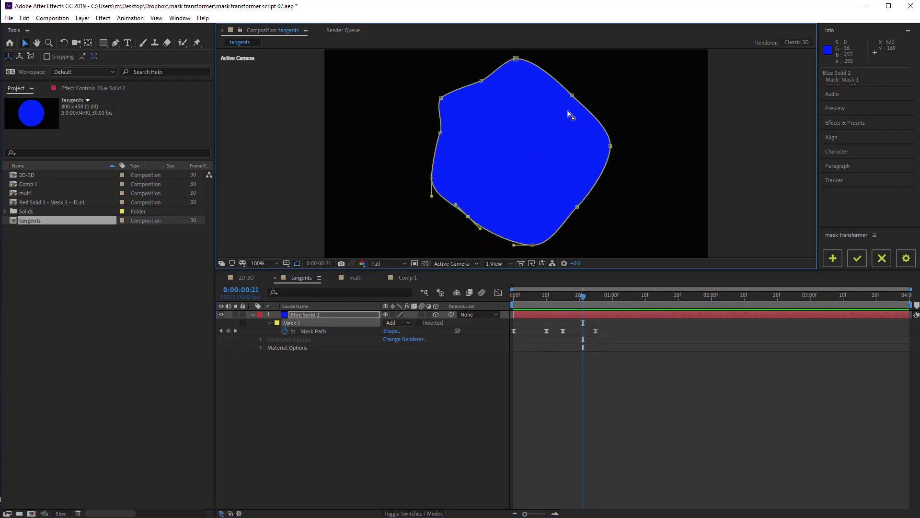
left_click_drag(395, 72, 655, 222)
left_click(536, 331)
key("Delete")
left_click_drag(583, 295, 502, 297)
left_click(349, 330)
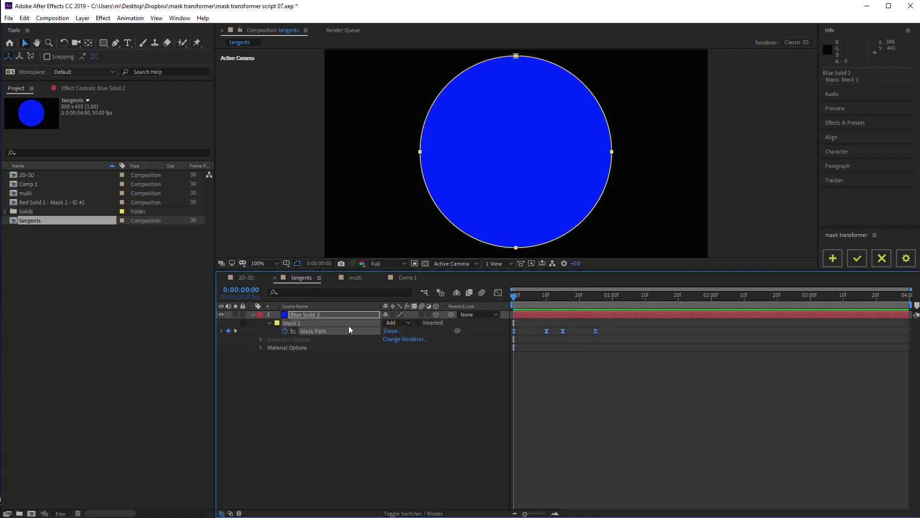
Create a mask controller layer and reveal its Position, Scale and Rotation
left_click(833, 259)
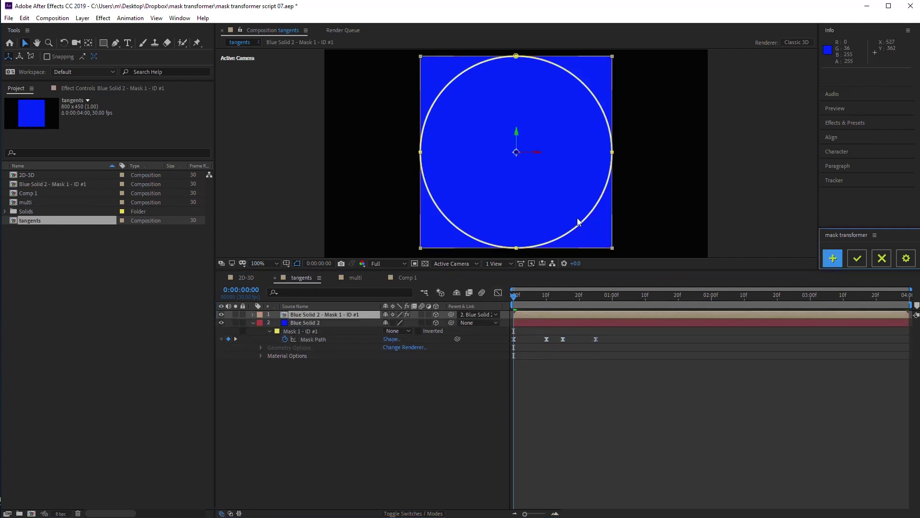
left_click(528, 315)
key("m")
key("shift+p")
key("shift+s")
key("shift+r")
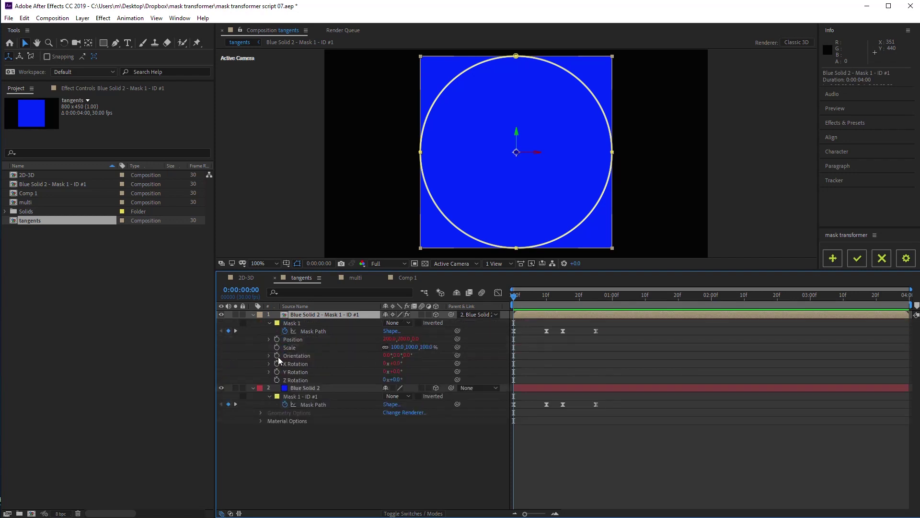
Keyframe the controller at frame 0; at frame 10, raise the star, halve it, turn it 90°
key("alt+shift+p")
key("alt+shift+s")
key("alt+shift+r")
key("shift+Page_Down")
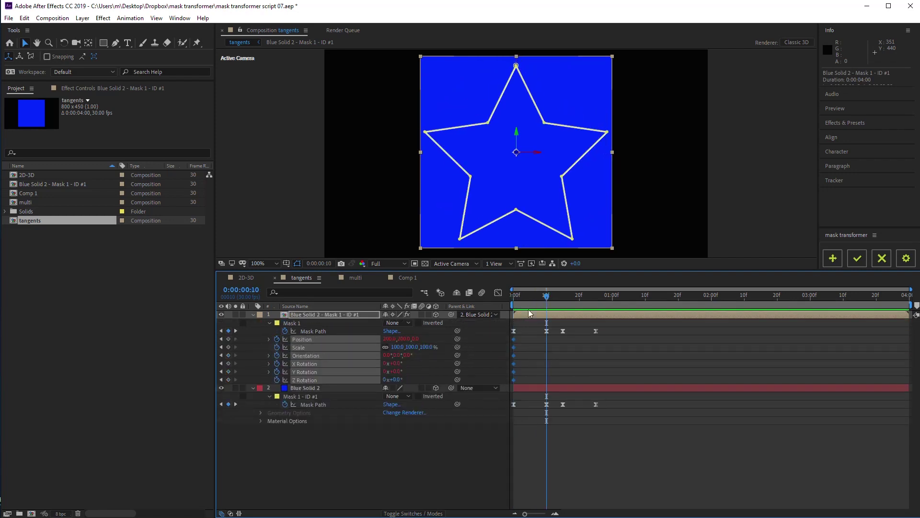
left_click_drag(402, 346, 392, 347)
left_click_drag(398, 379, 411, 379)
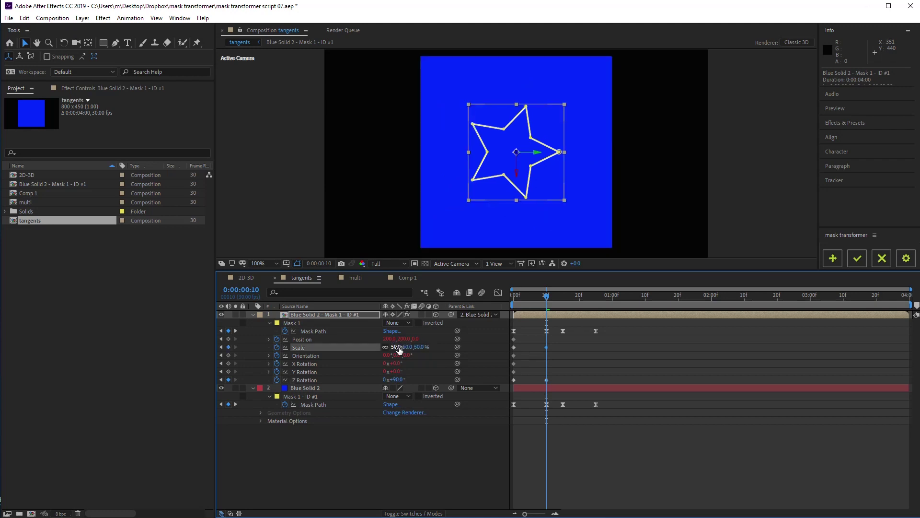
left_click_drag(402, 338, 368, 338)
At frame 25, recentre the shape, spin it to 180° and restore full size
key("shift+Page_Down")
left_click_drag(397, 379, 406, 379)
left_click_drag(392, 338, 432, 347)
left_click_drag(504, 338, 676, 504)
Preview the controller animation from the first frame and bake it into the blue mask
left_click_drag(596, 295, 514, 296)
key("space")
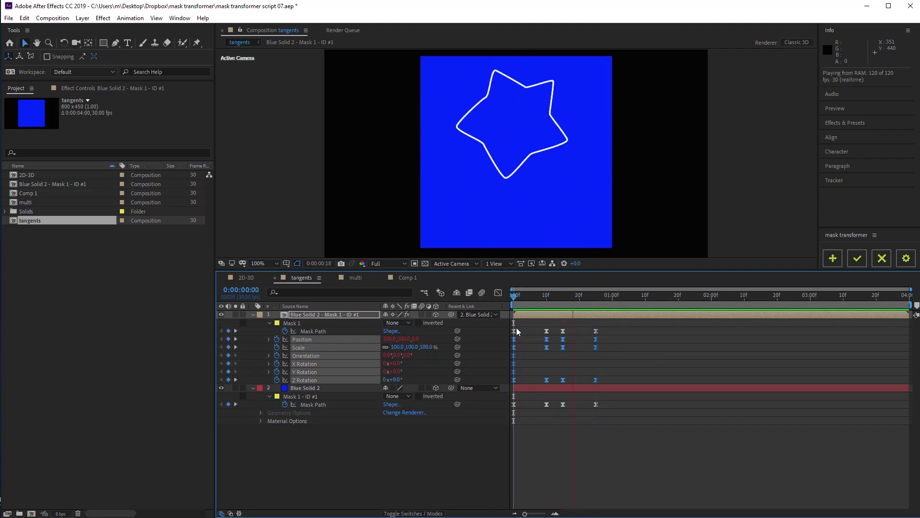
key("space")
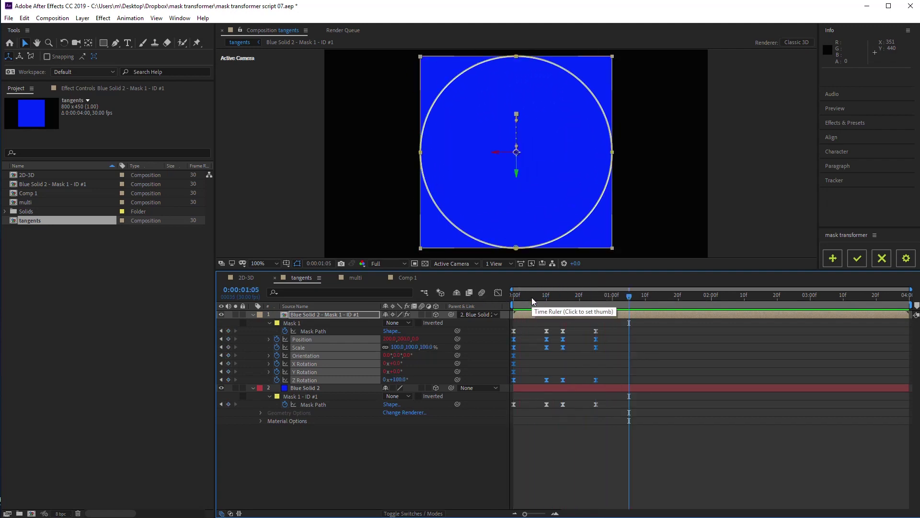
left_click(859, 259)
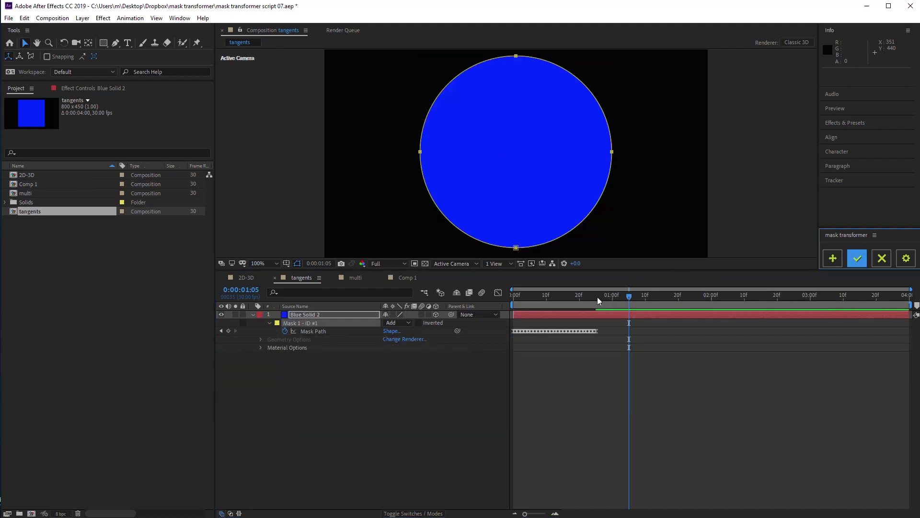
Scrub back and forth to review the baked blue mask morph in the tangents comp
mouse_move(596, 297)
left_mouse_down()
mouse_move(515, 301)
mouse_move(526, 301)
left_mouse_up()
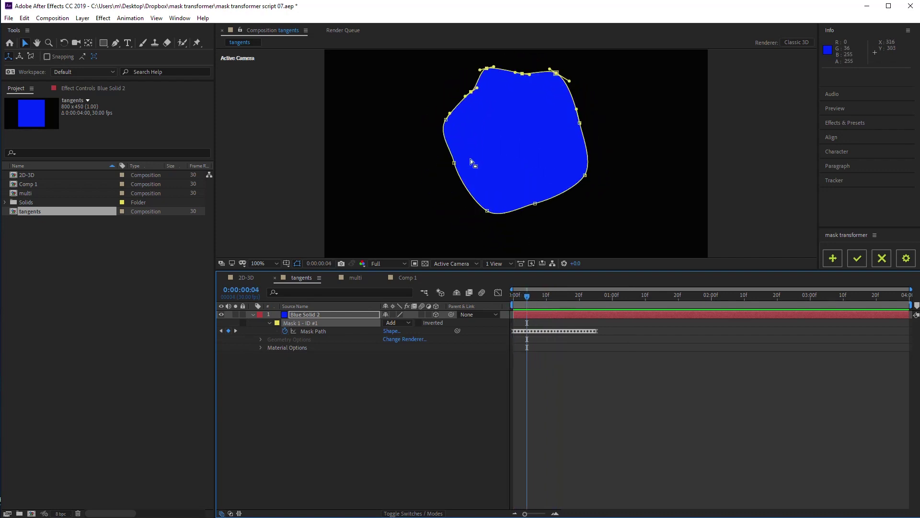
mouse_move(525, 296)
left_mouse_down()
mouse_move(595, 298)
mouse_move(515, 297)
mouse_move(549, 302)
left_mouse_up()
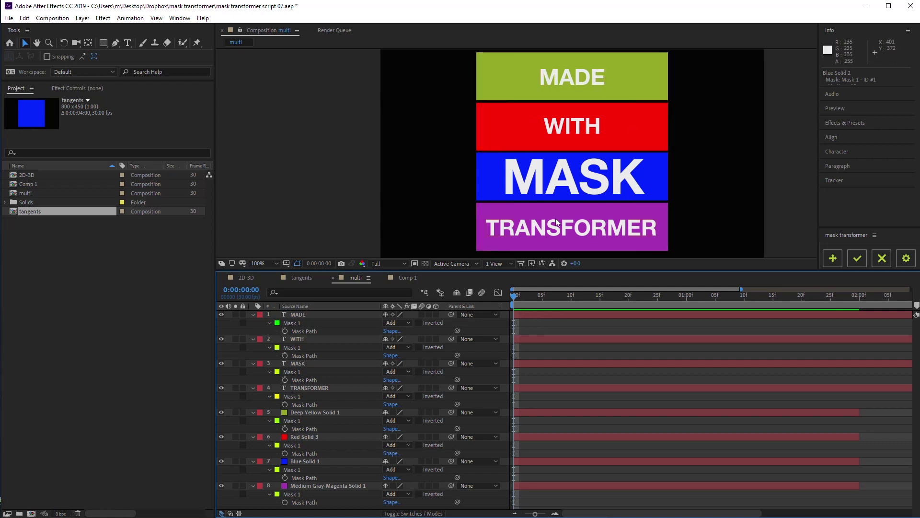
Select the MADE, WITH, MASK and TRANSFORMER text layers and their four solids
left_click(314, 315)
left_click(301, 339)
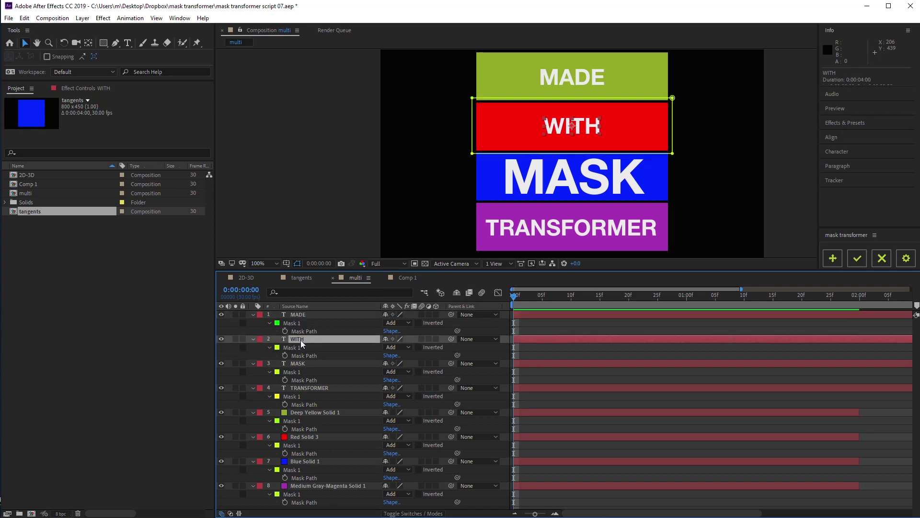
left_click(302, 365)
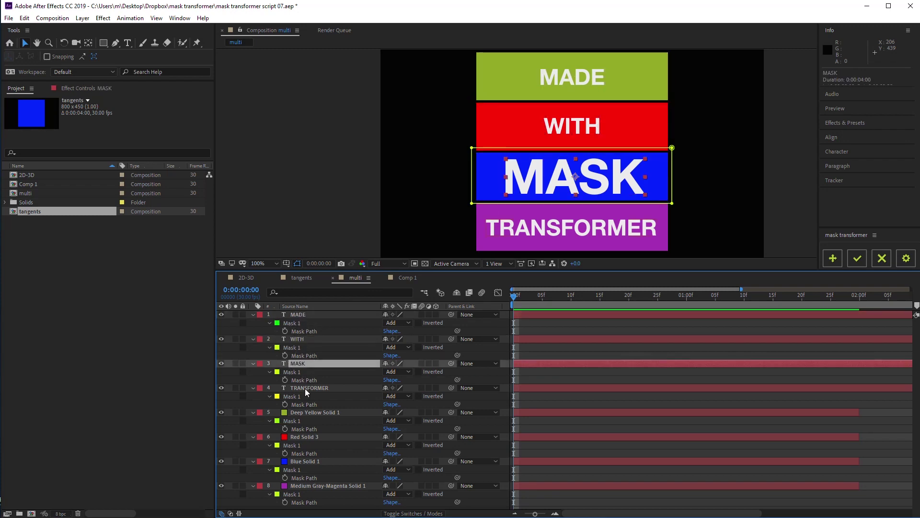
left_click(304, 389)
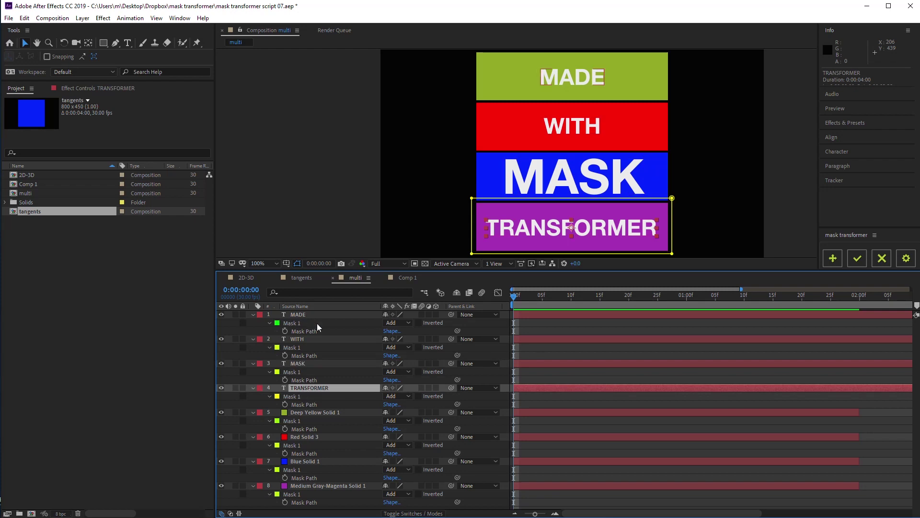
left_click(310, 411)
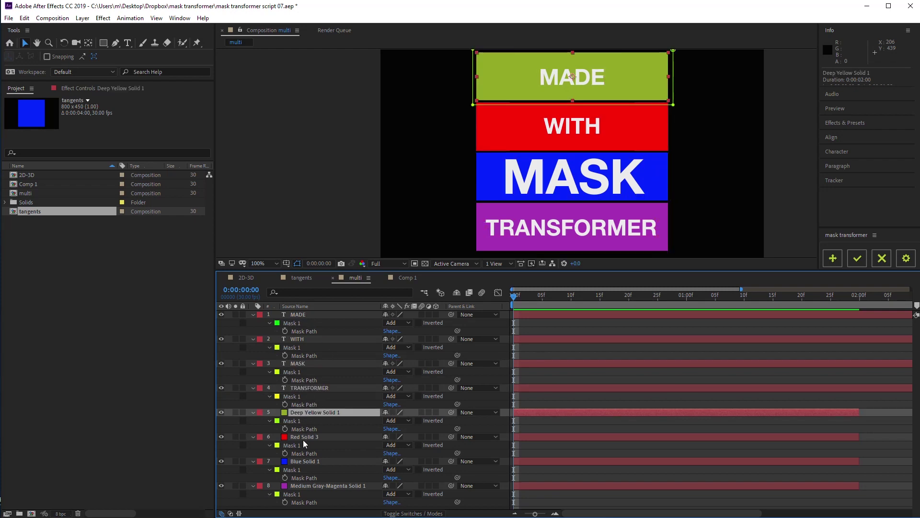
left_click(303, 437)
left_click(301, 461)
left_click(304, 487)
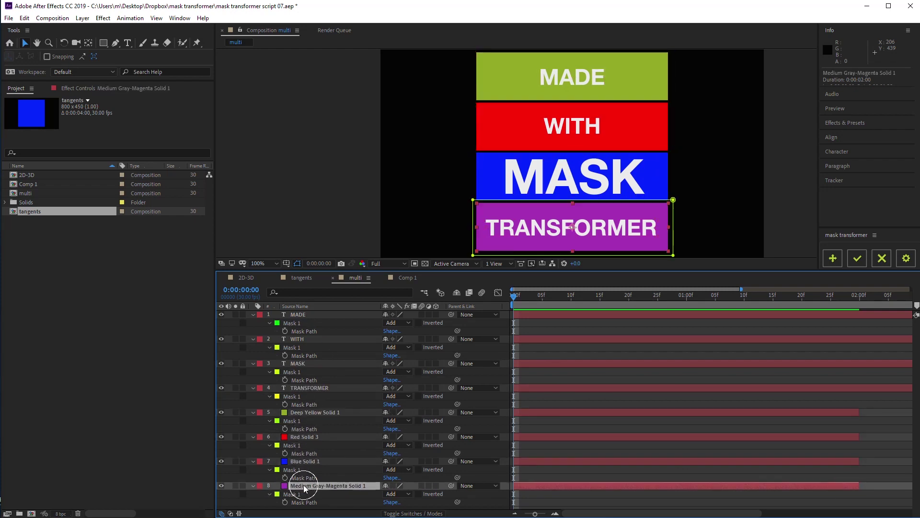
Select all eight layers together and create their mask transformer layers
left_click(301, 315)
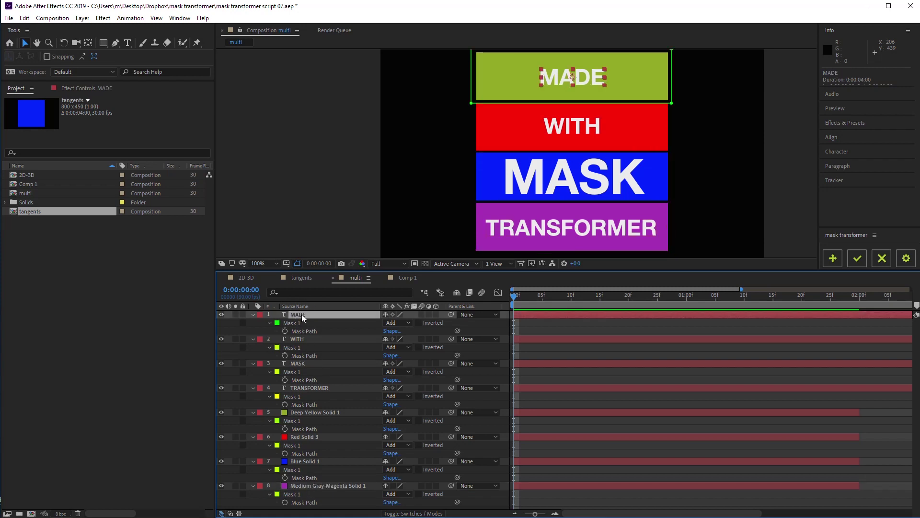
left_click(304, 331)
left_click_drag(305, 331, 305, 445)
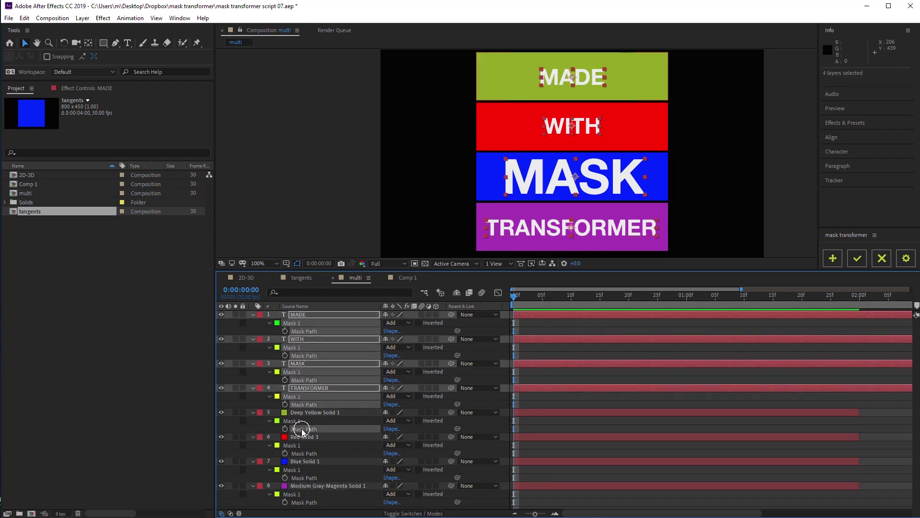
left_click_drag(305, 477, 312, 503)
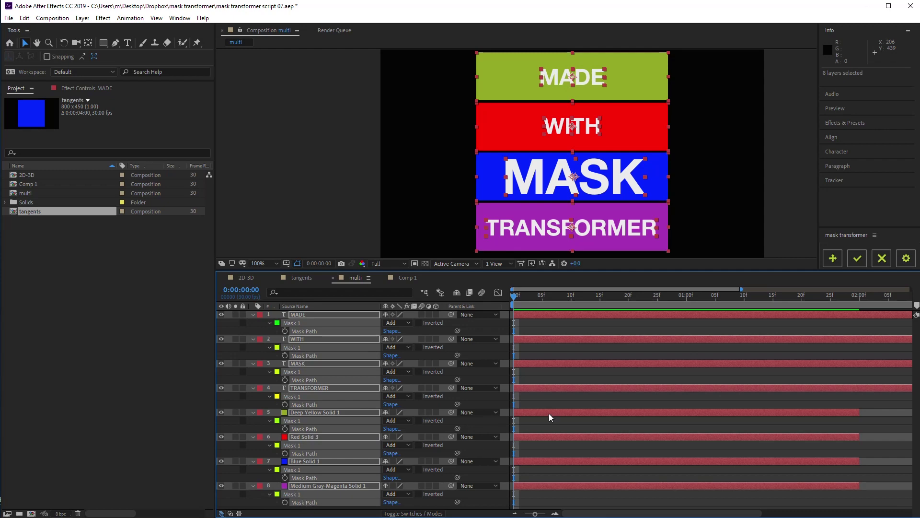
left_click(832, 258)
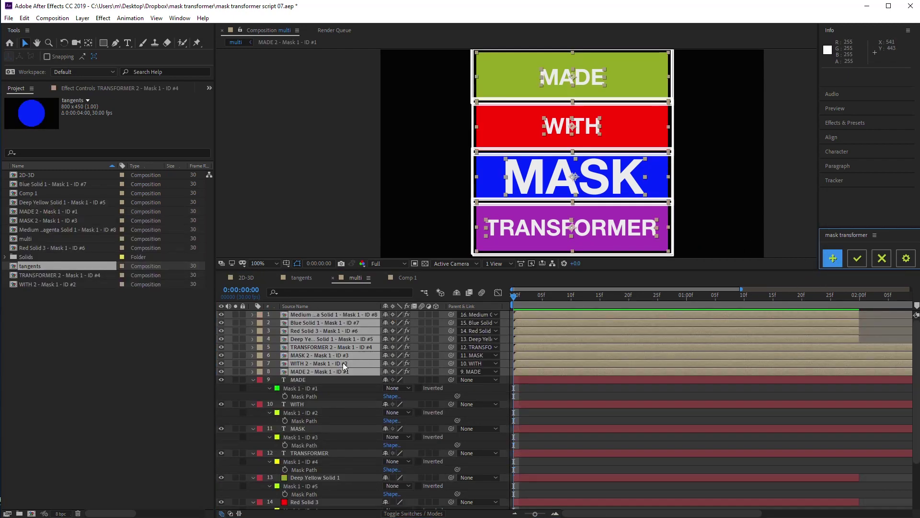
Set Position keyframes at frame 10 on all eight transformer layers
key("p")
left_click(573, 294)
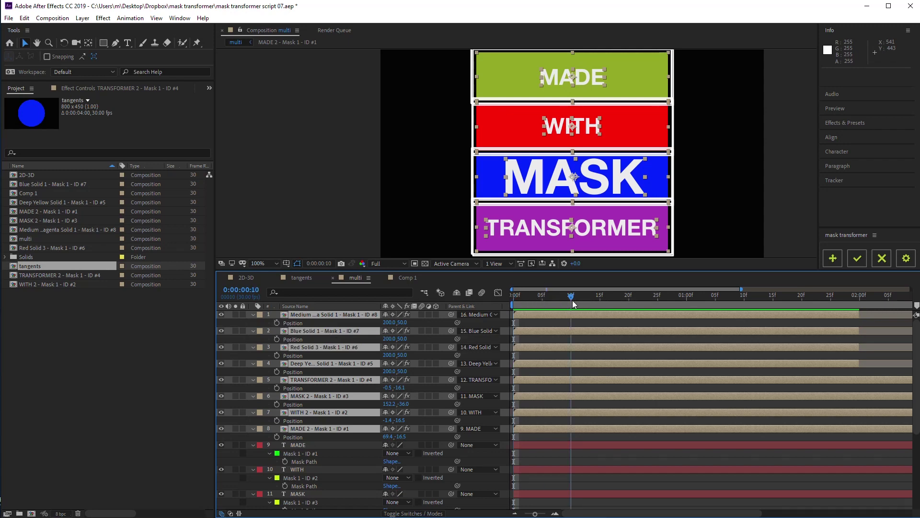
left_click(276, 322)
left_click_drag(570, 296, 515, 297)
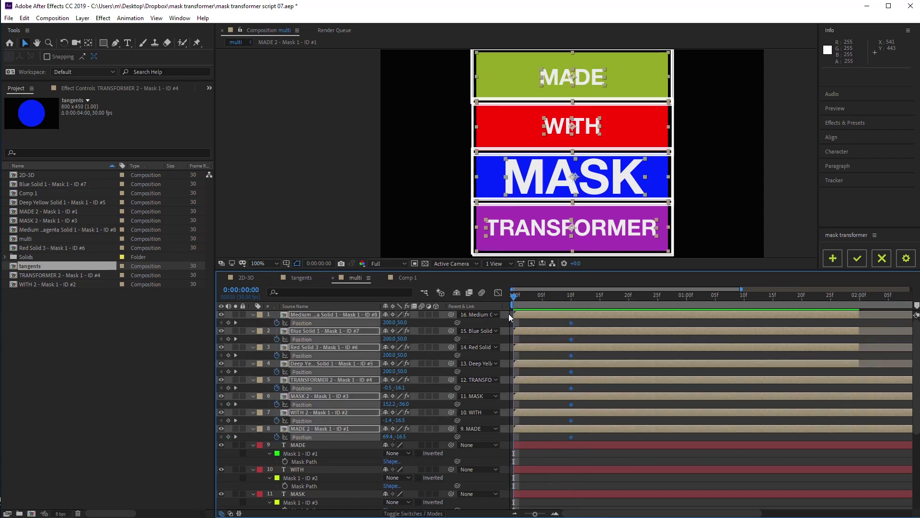
At frame 0, push the first four masks off the right edge, the last four off the left
left_click(331, 314)
left_click(331, 362, "shift")
left_click_drag(389, 338, 615, 348)
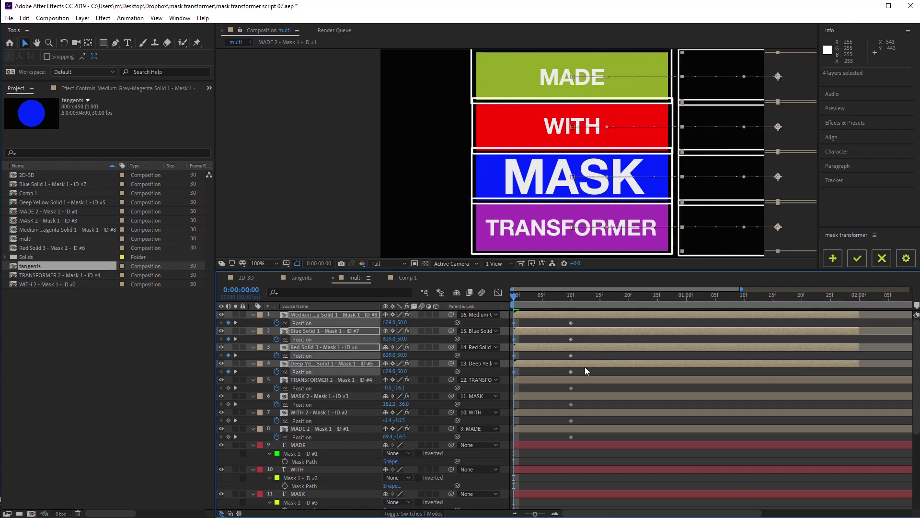
left_click(331, 380)
left_click(331, 429, "shift")
left_click_drag(389, 389, 287, 373)
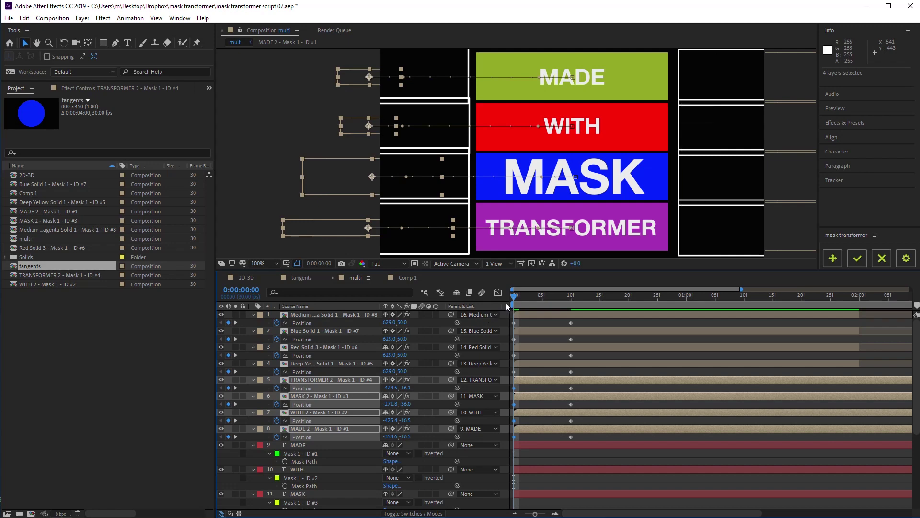
Preview the slide-in to frame 13 and bake it into all eight original masks
left_click_drag(516, 295, 588, 297)
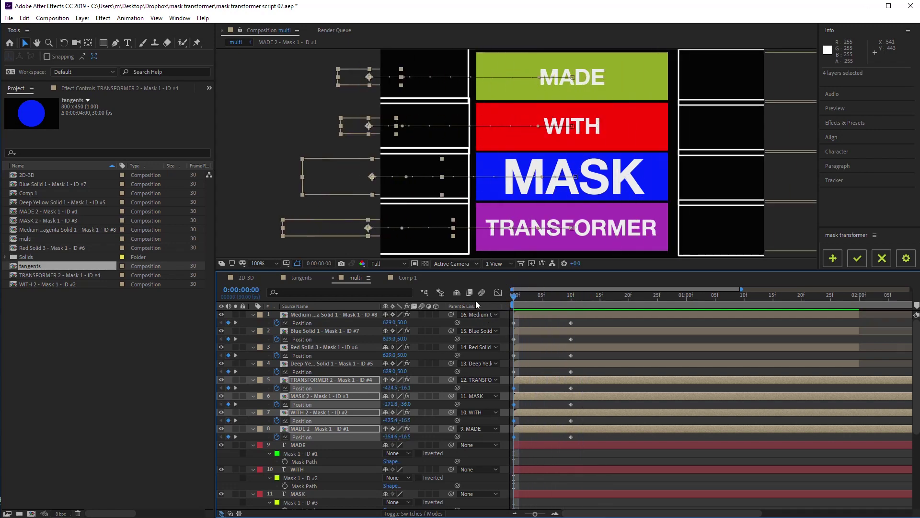
left_click(561, 313)
left_click(546, 431, "shift")
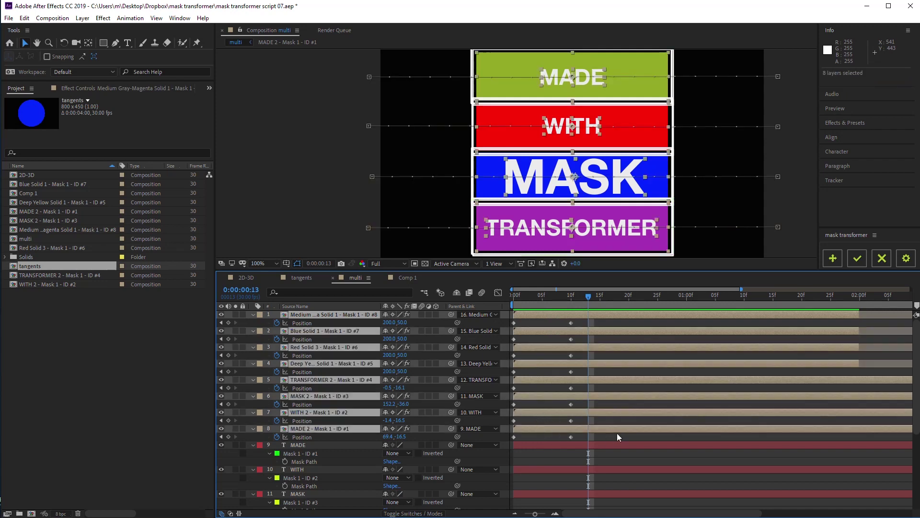
left_click(857, 258)
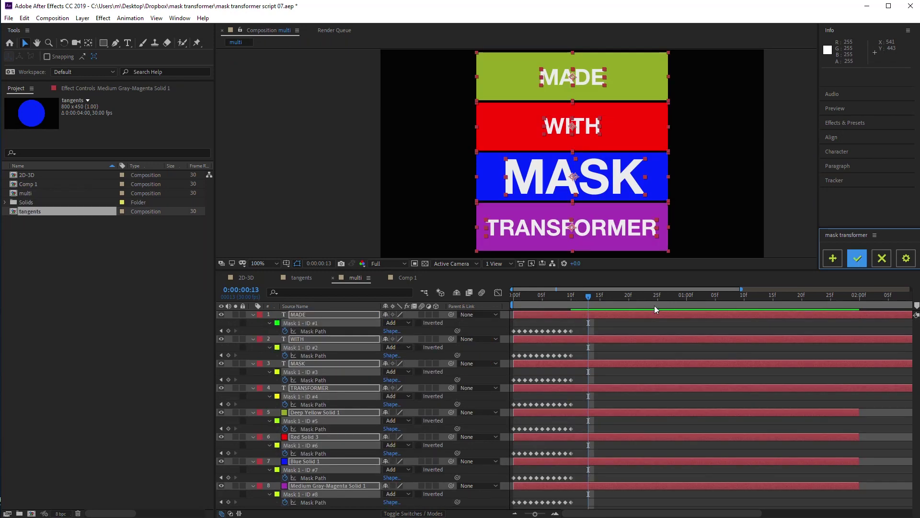
Play the slide-in from the start, then clear the mask transformer ID tags
left_click_drag(588, 294, 569, 294)
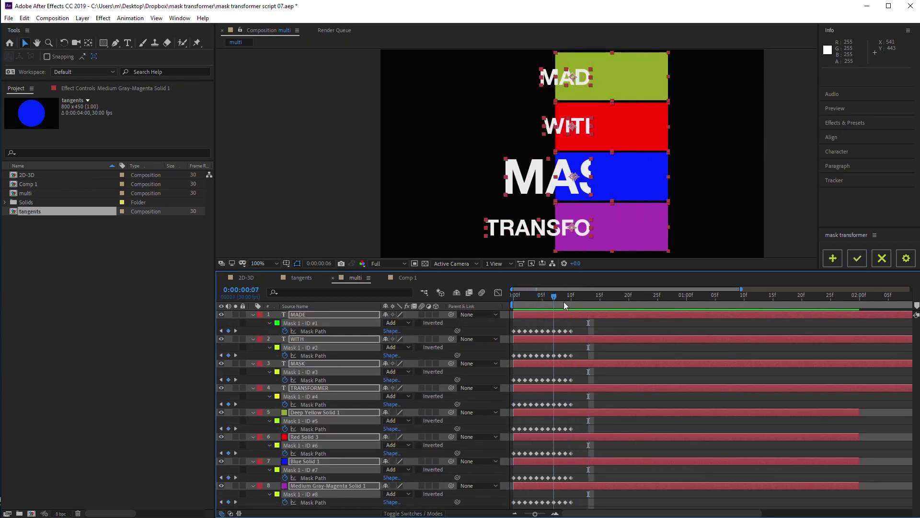
key("Home")
key("space")
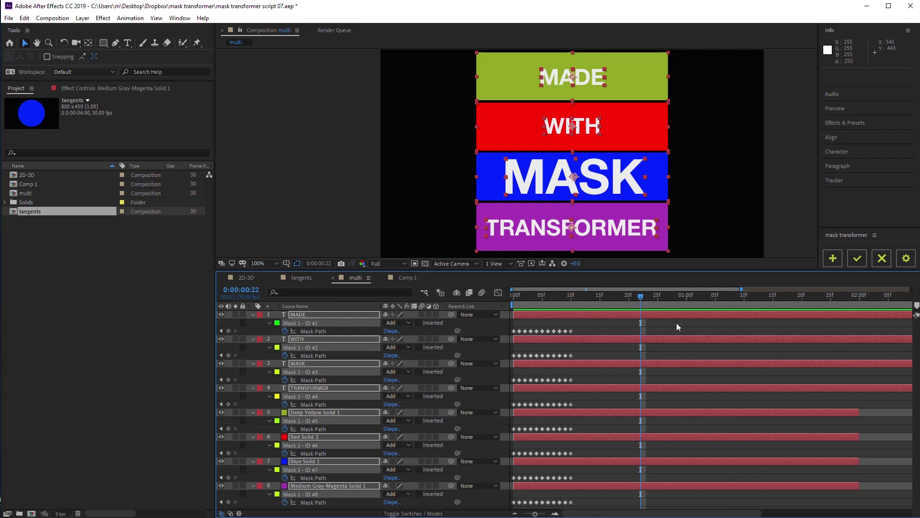
left_click(881, 258)
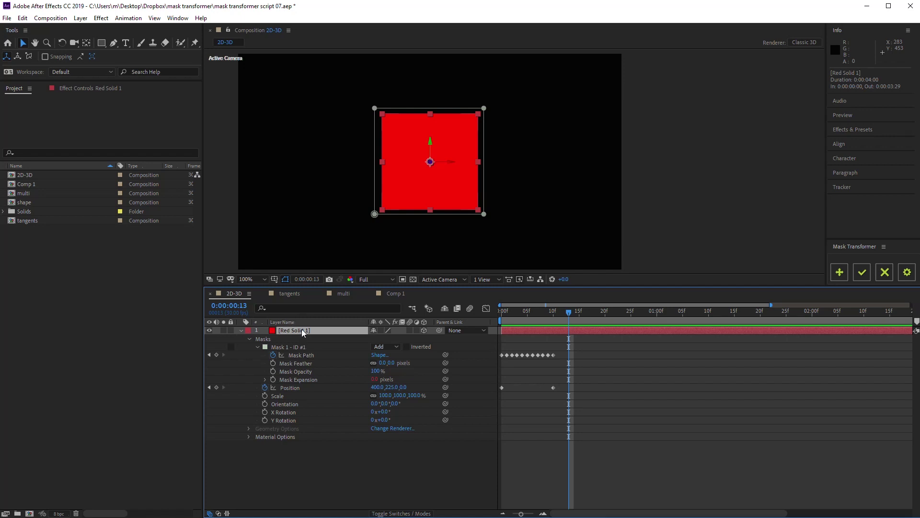
Copy Red Solid 1 from the 2D-3D comp and paste it into Comp 1
key("ctrl+c")
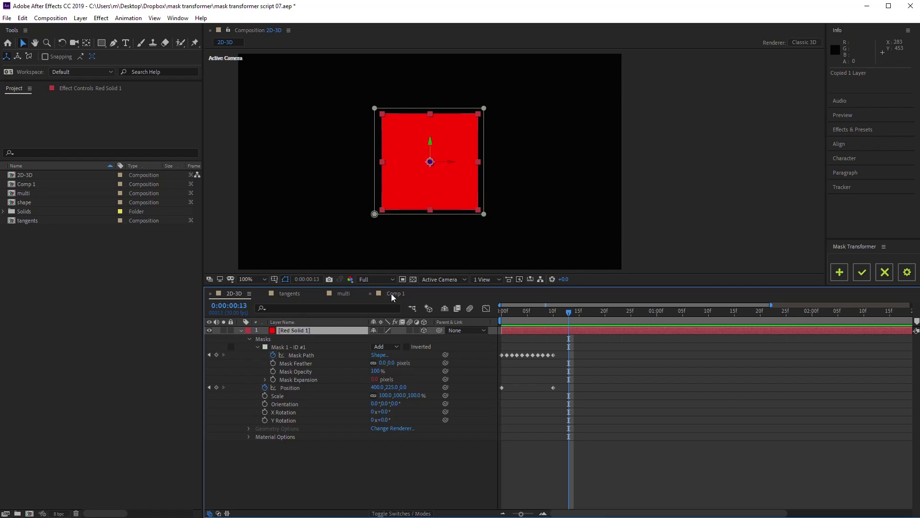
left_click(395, 293)
key("ctrl+v")
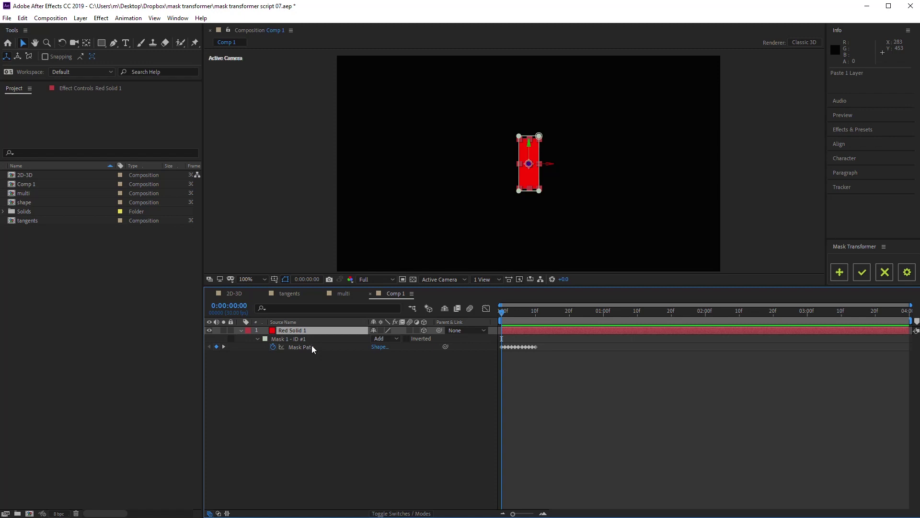
Create an ID #9 transformer layer for the pasted mask path, then return to 2D-3D
left_click(303, 349)
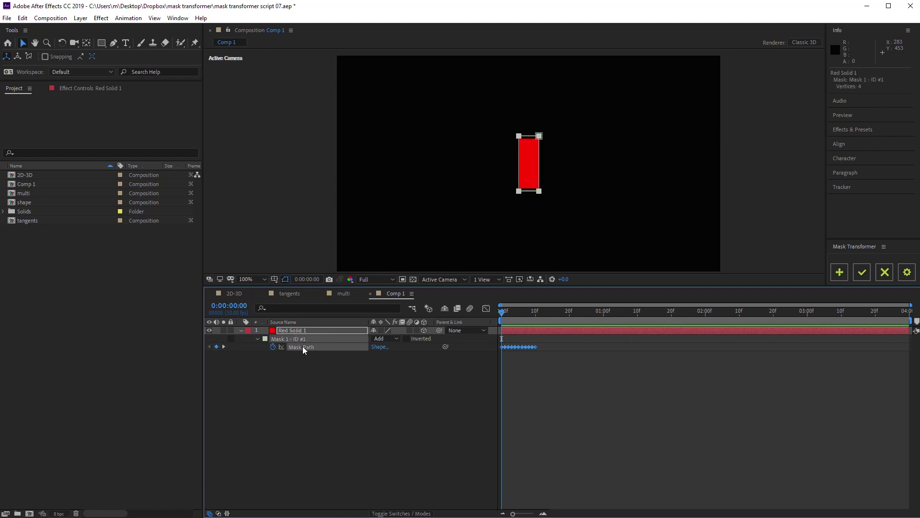
left_click(838, 273)
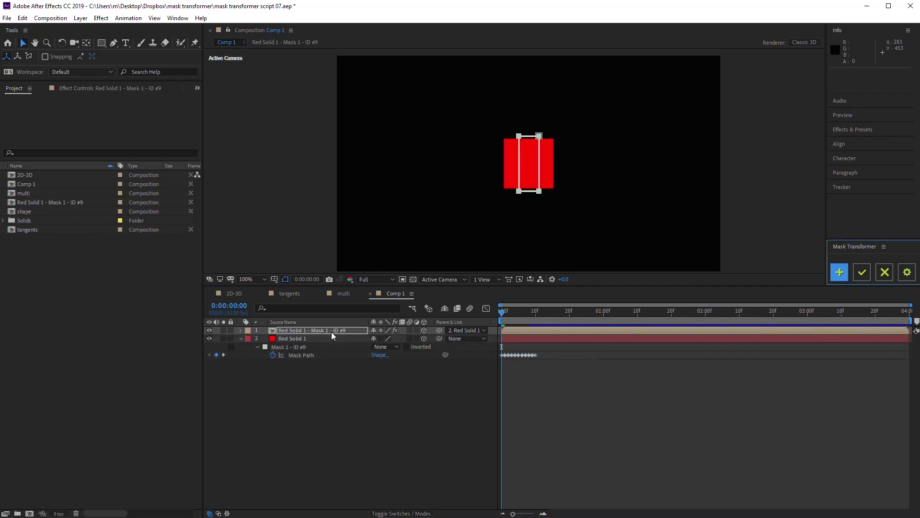
left_click(235, 294)
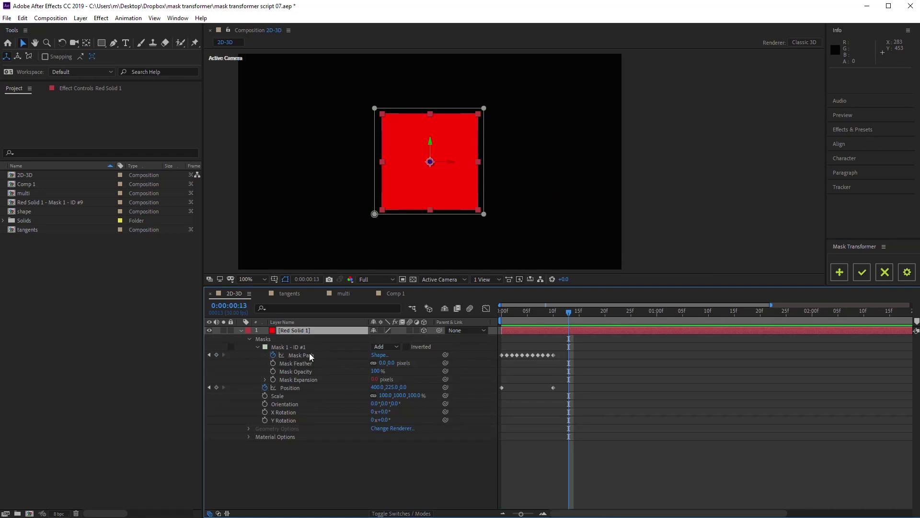
In Comp 1, keyframe the ID #9 layer's Position at frame 10 and shift it right
left_click(396, 293)
left_click(358, 330)
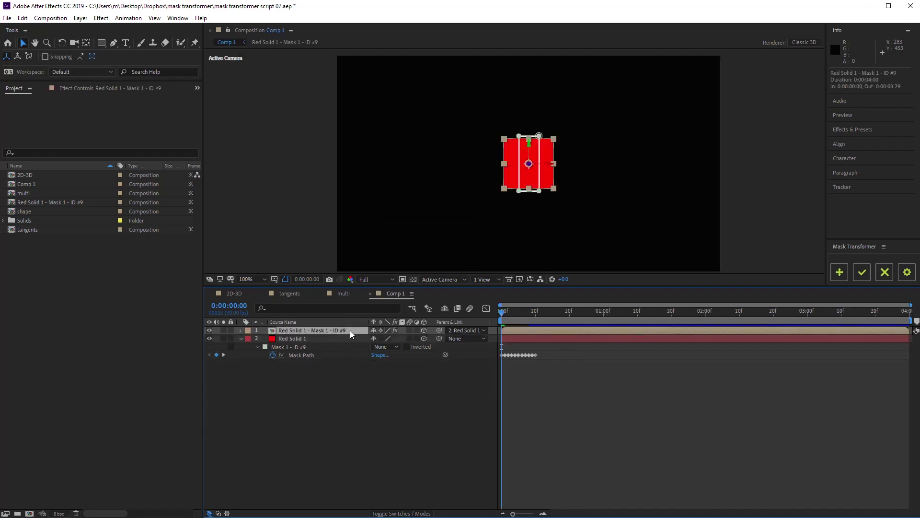
key("u")
left_click(304, 355)
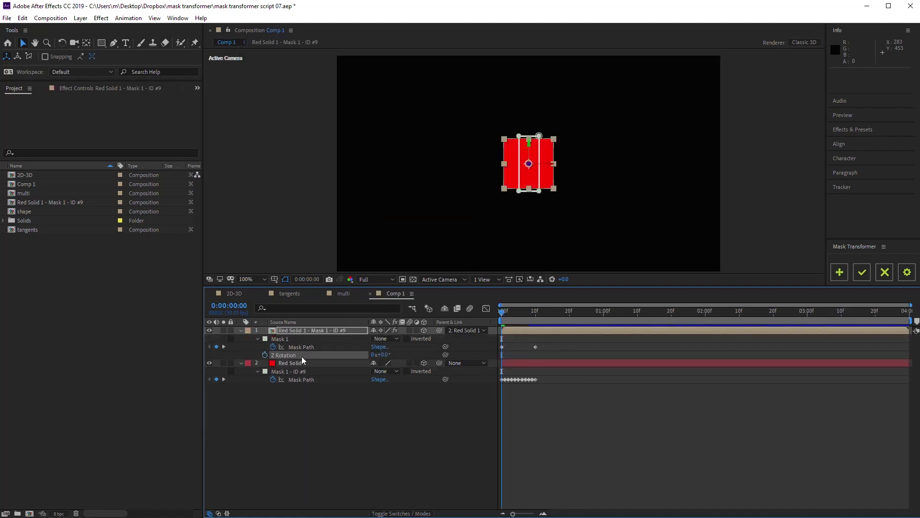
left_click(536, 314)
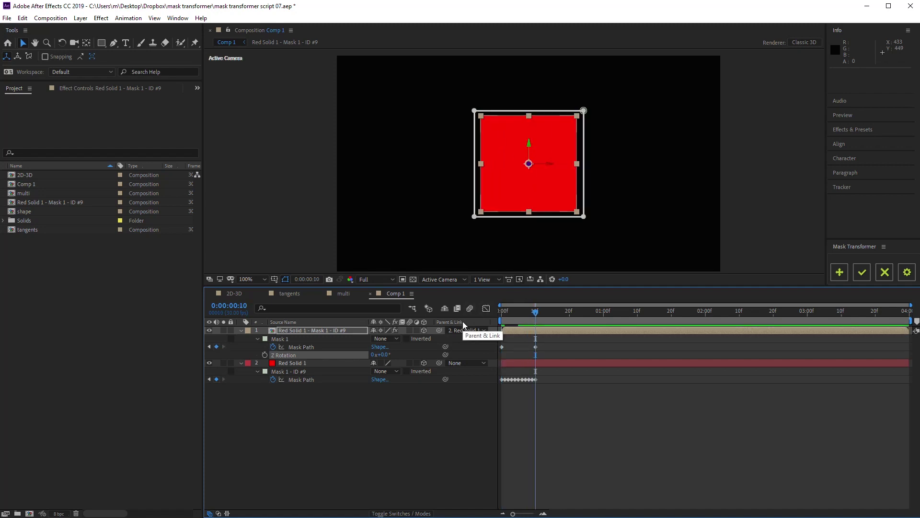
key("alt+shift+p")
left_click_drag(379, 354, 403, 354)
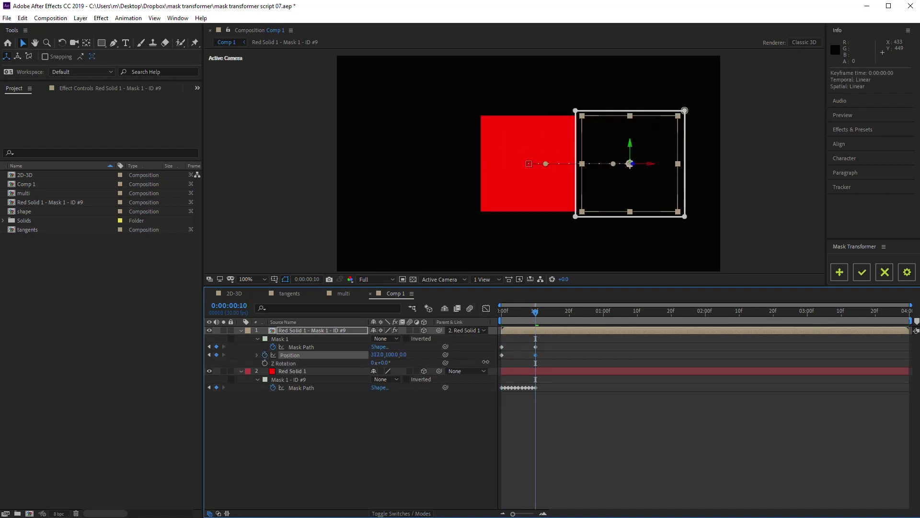
Preview the new slide, bake it into the copied mask, and reselect Red Solid 1
left_click(525, 312)
left_click_drag(515, 312, 542, 312)
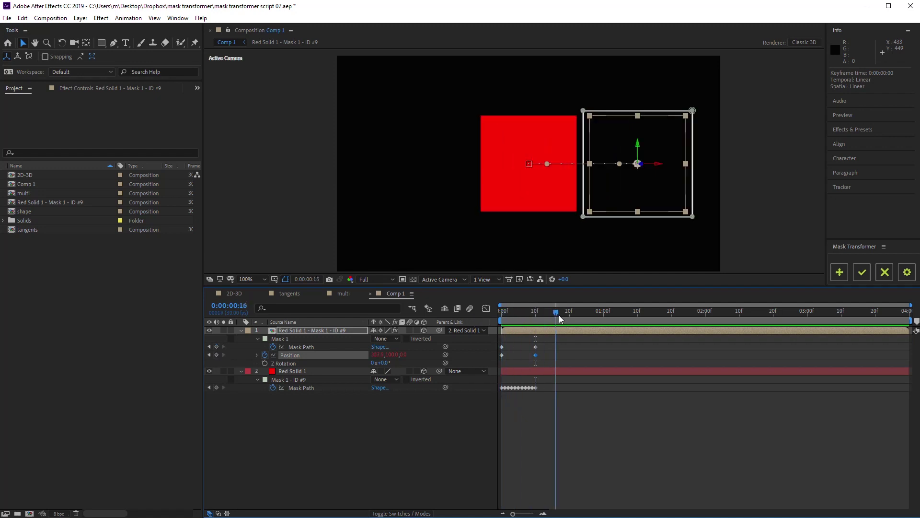
left_click(864, 272)
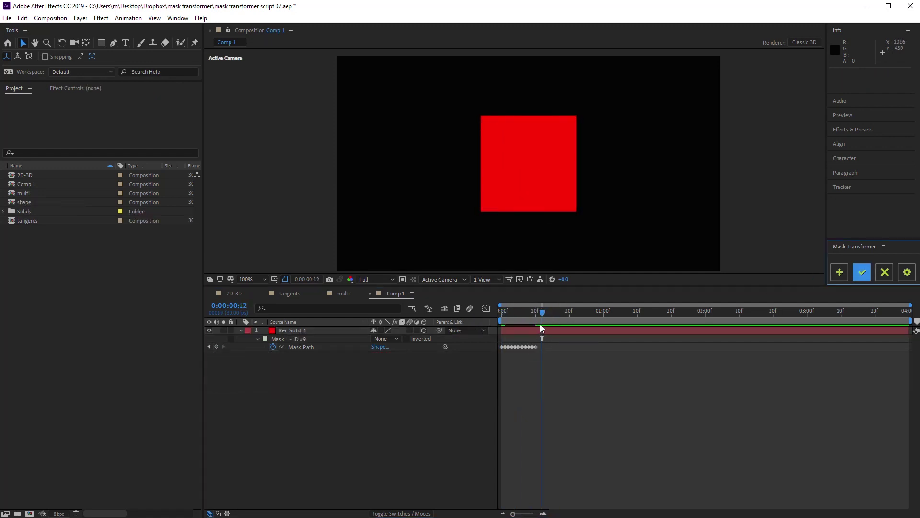
mouse_move(541, 311)
left_mouse_down()
mouse_move(518, 312)
mouse_move(553, 312)
left_mouse_up()
left_click(517, 329)
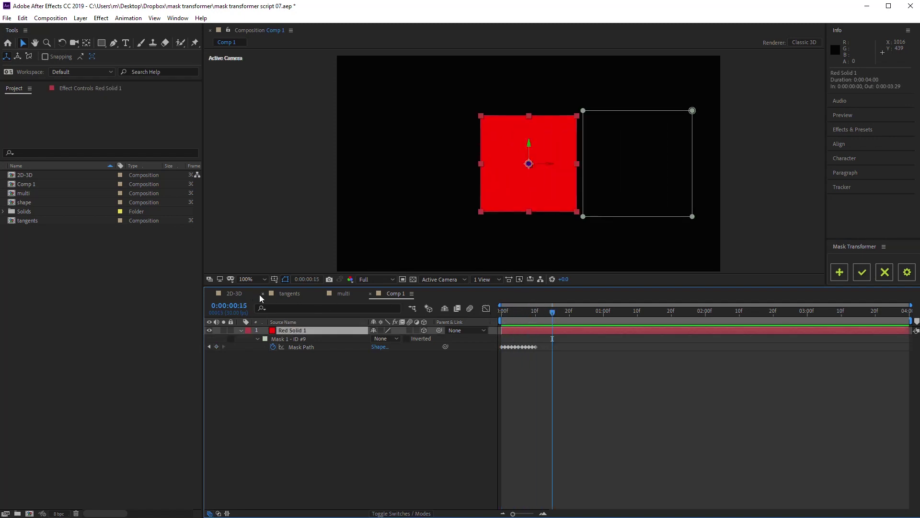
Return to the 2D-3D comp and scrub the red square's original Mask 1 path animation
left_click(235, 293)
left_click(533, 312)
mouse_move(568, 311)
left_mouse_down()
mouse_move(518, 311)
mouse_move(568, 311)
left_mouse_up()
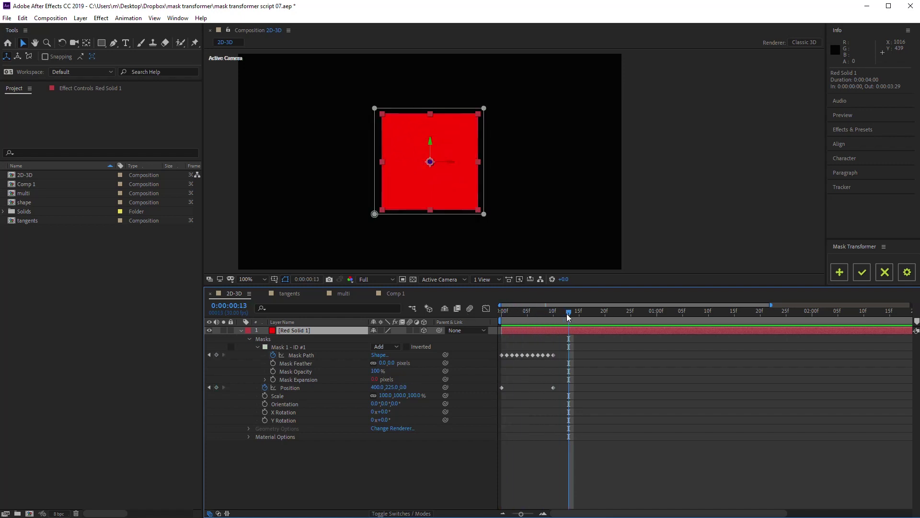